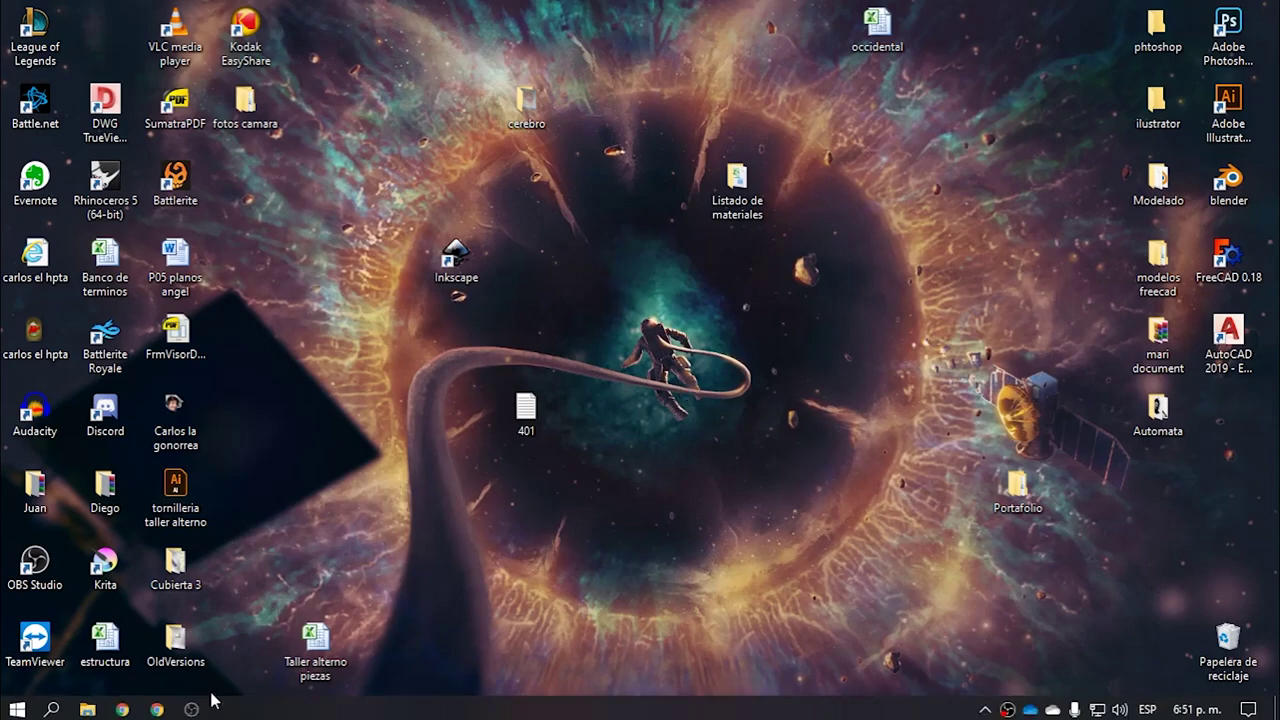
Open Chrome and search Google for "autodesk inventor 2019 licencia estudiantes".
left_click(157, 705)
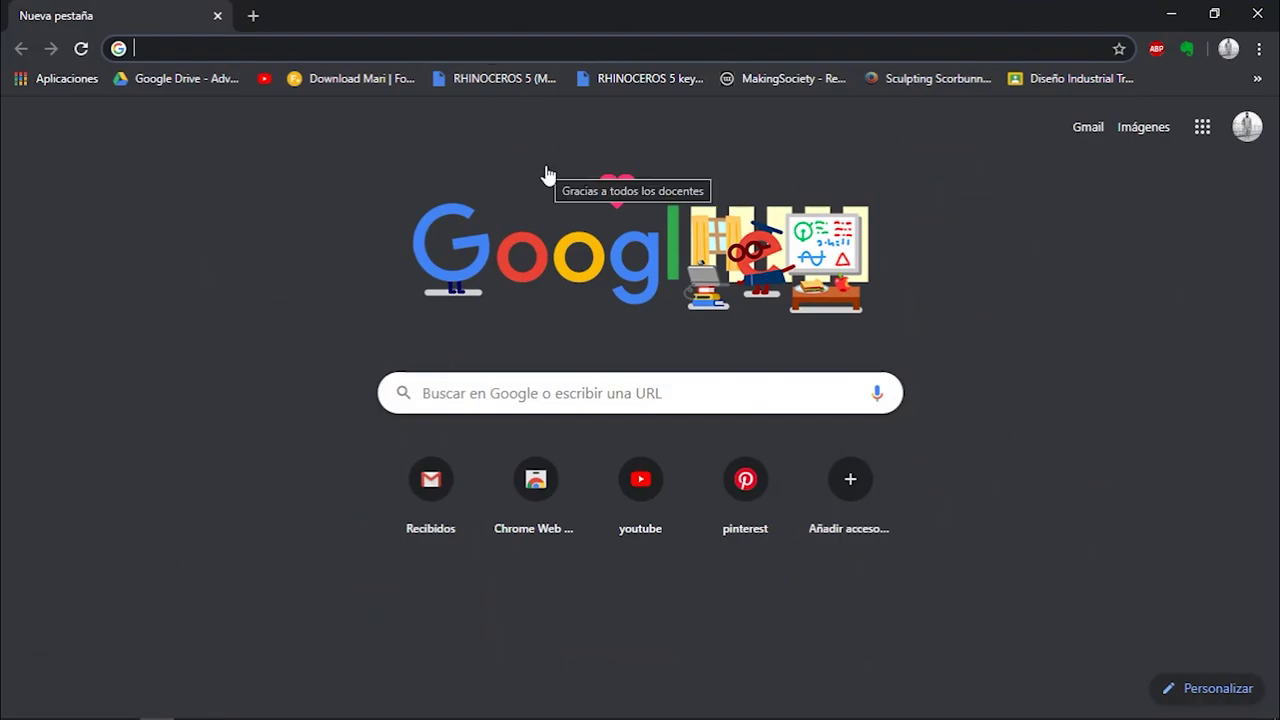
key("Down")
type("iau")
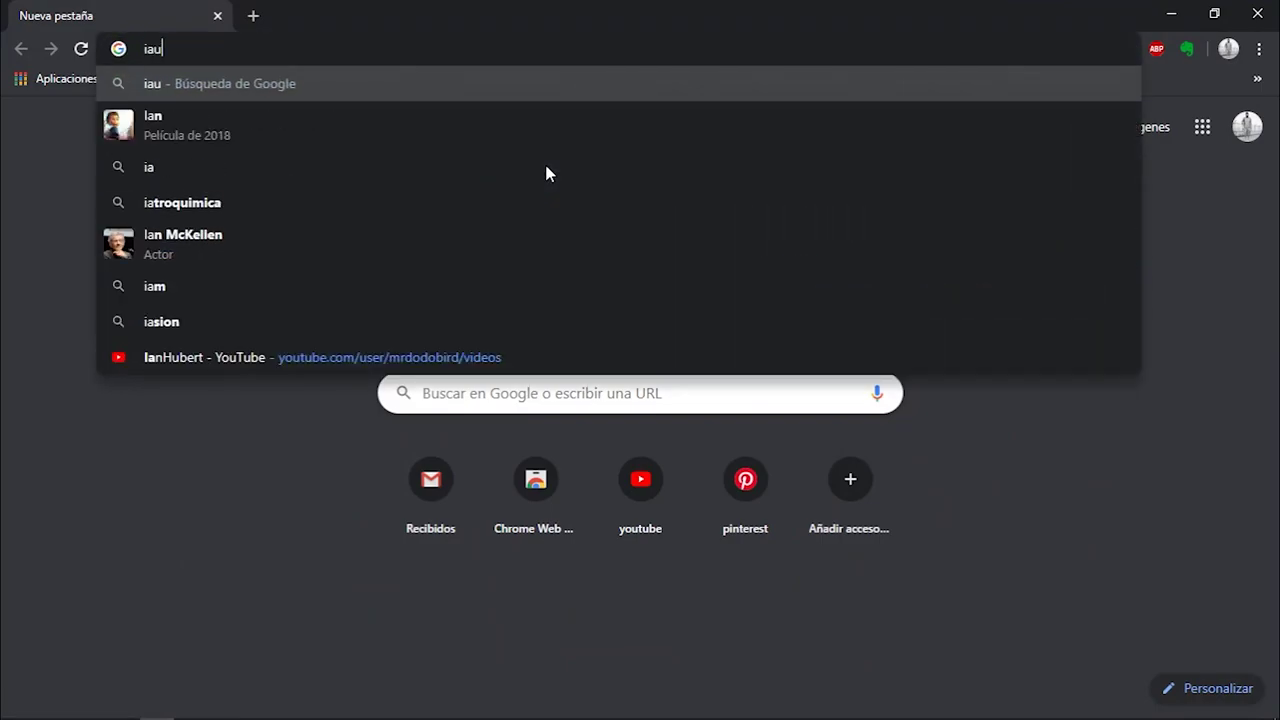
type("todesk in")
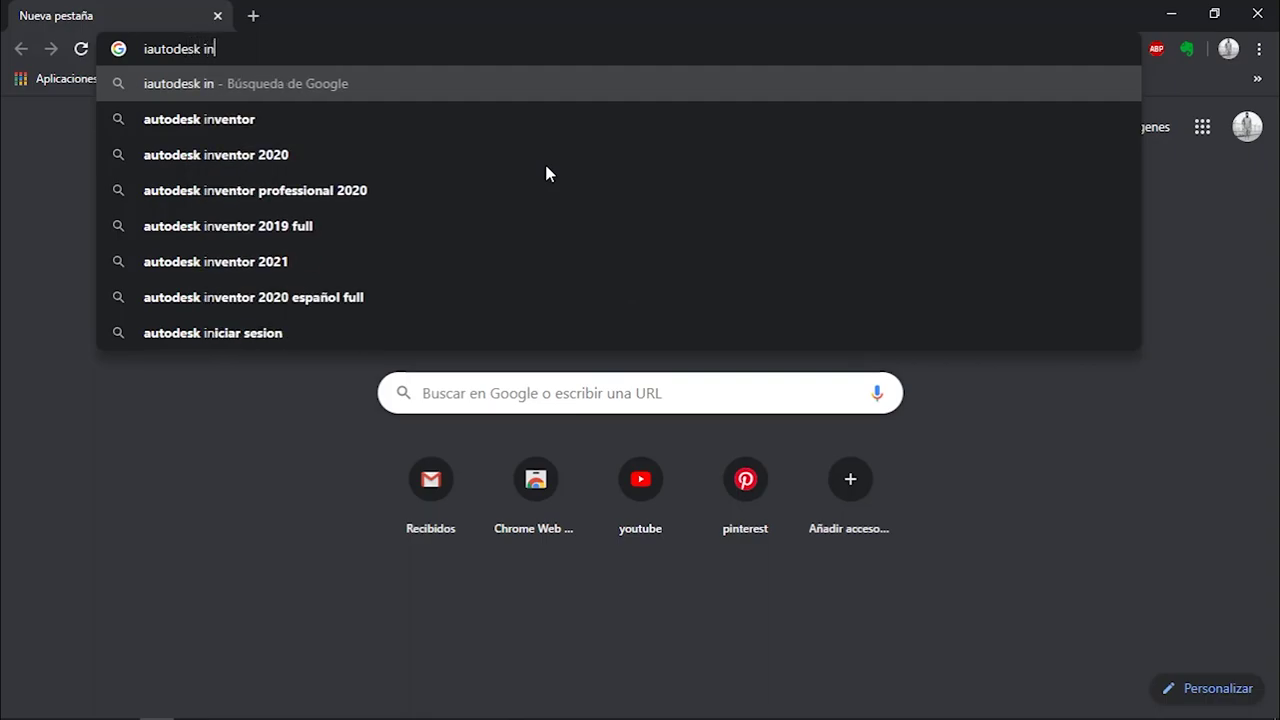
type("ventor")
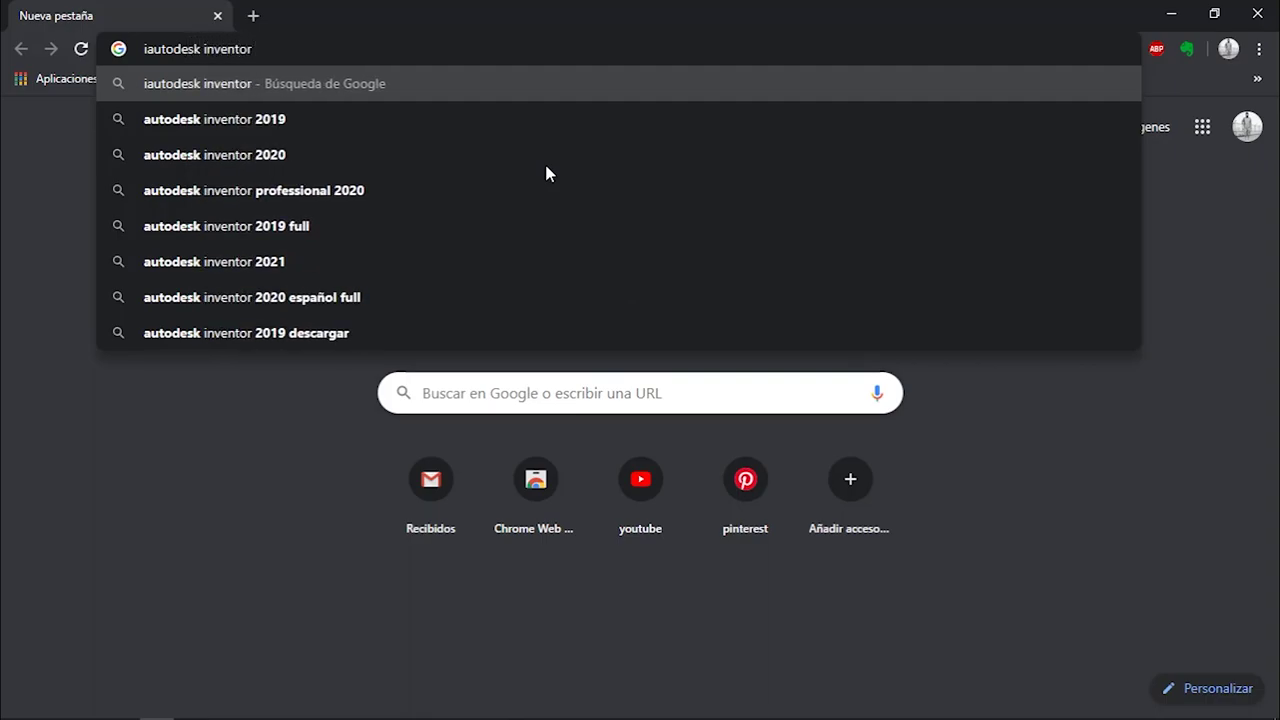
key("Down")
key("Down")
key("Down")
key("Down")
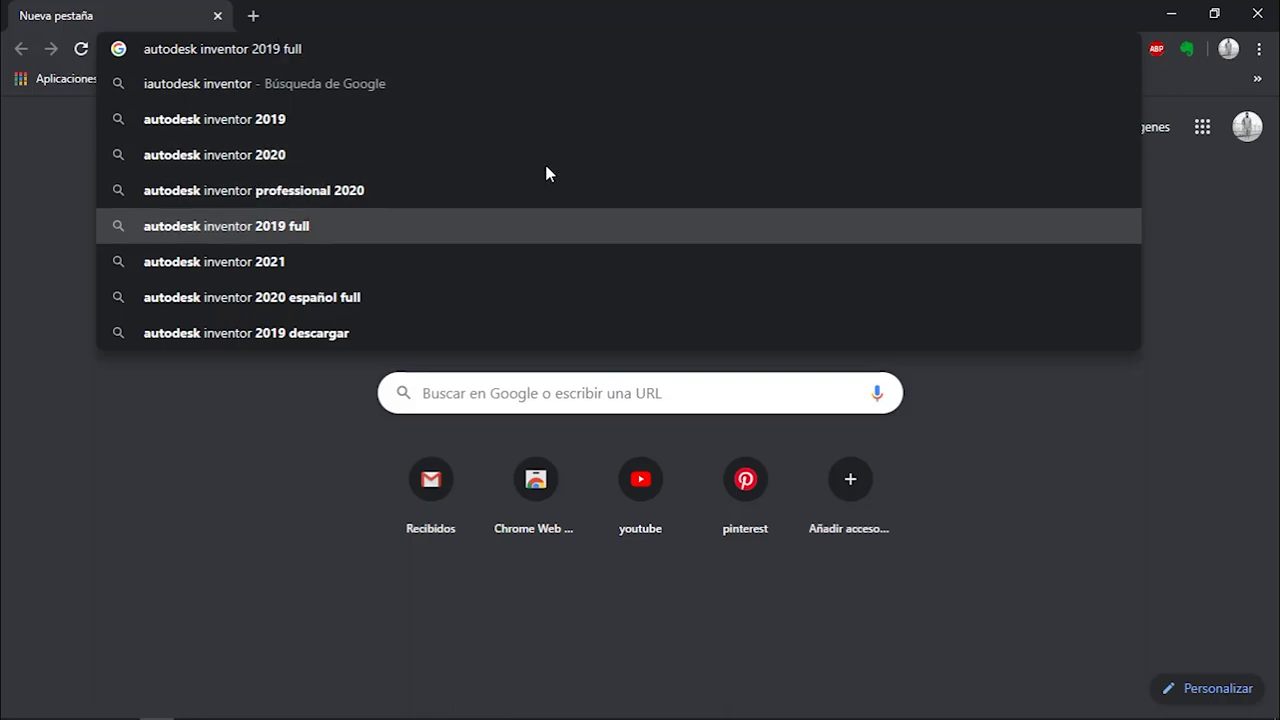
key("BackSpace")
key("BackSpace")
key("BackSpace")
key("BackSpace")
type("licencia e")
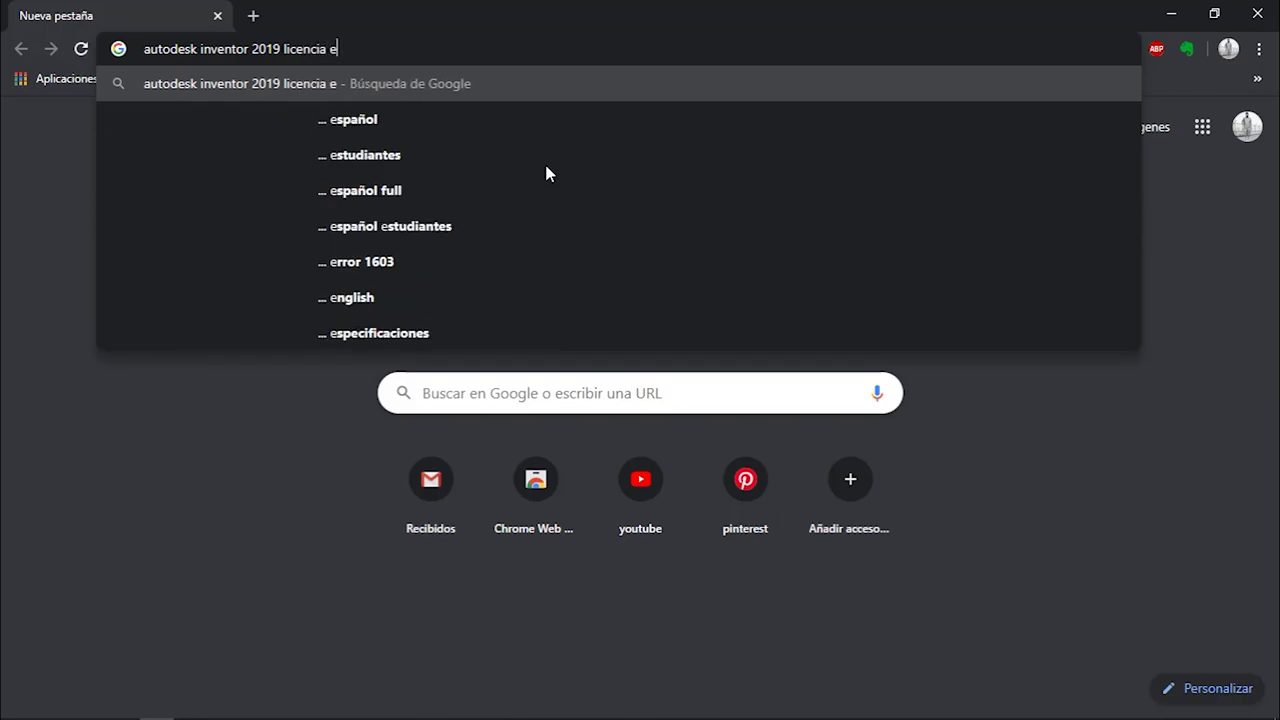
key("Down")
key("Down")
key("Return")
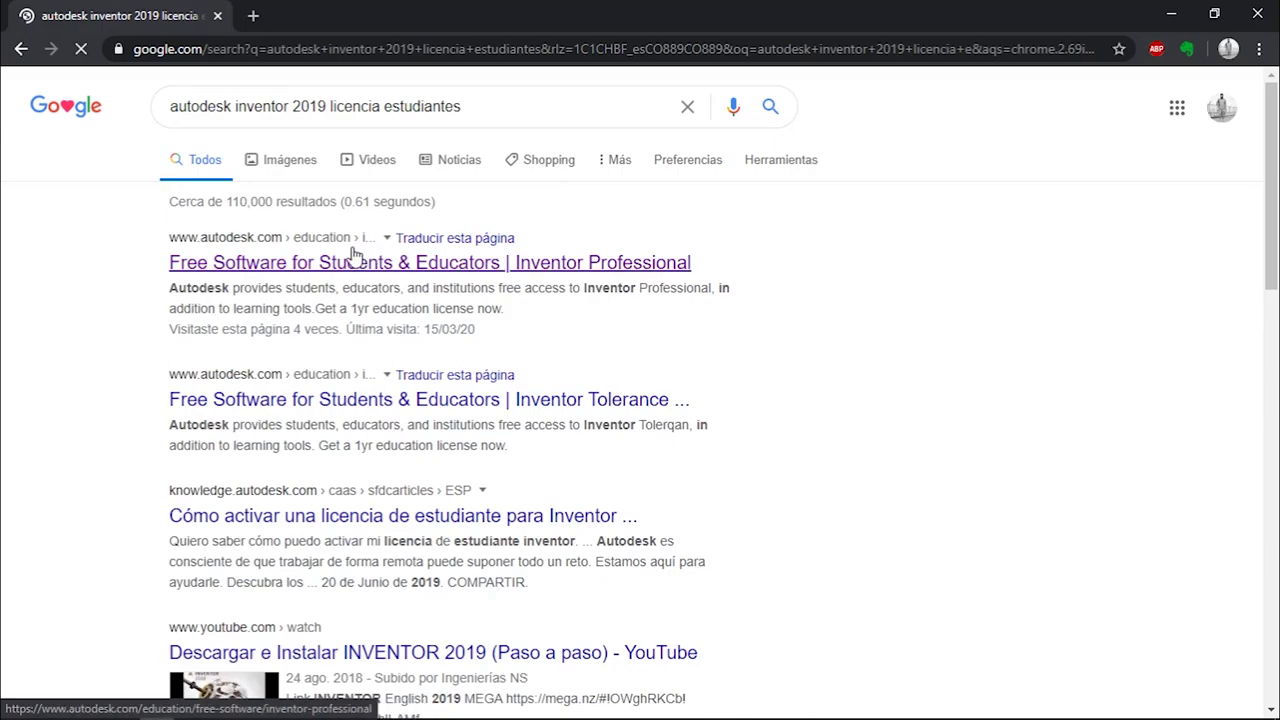
Open Autodesk's free Inventor Professional page for students and educators, keeping it in English and dismissing the translation offer.
left_click(315, 262)
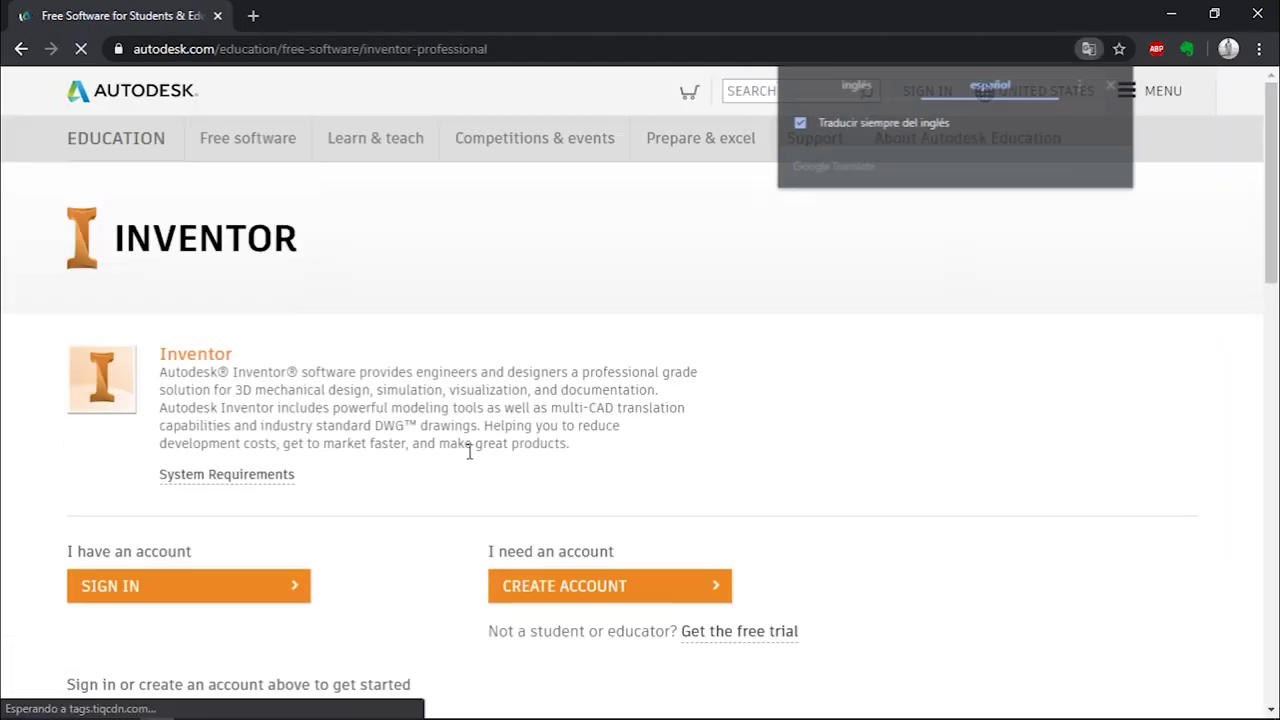
left_click(865, 84)
left_click(1112, 90)
Sign in with the existing Autodesk account from the Inventor education page and keep the page in English.
scroll(380, 391, "down", 3)
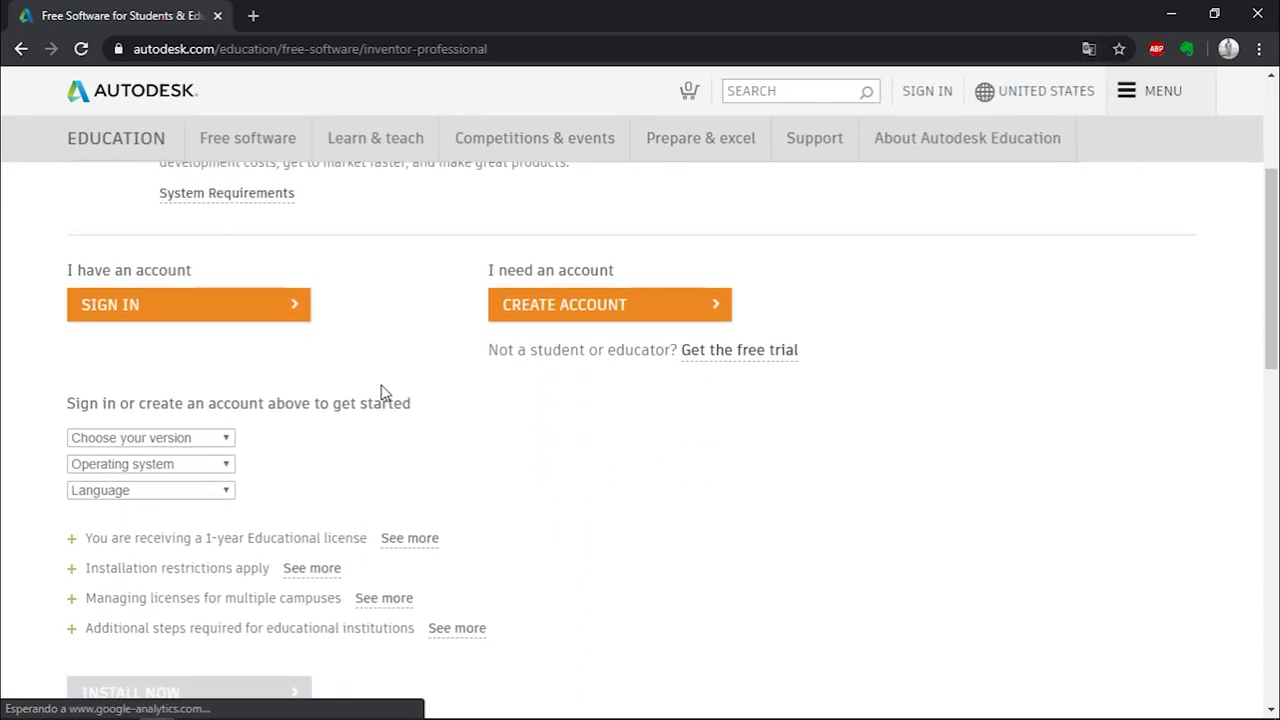
scroll(398, 327, "up", 2)
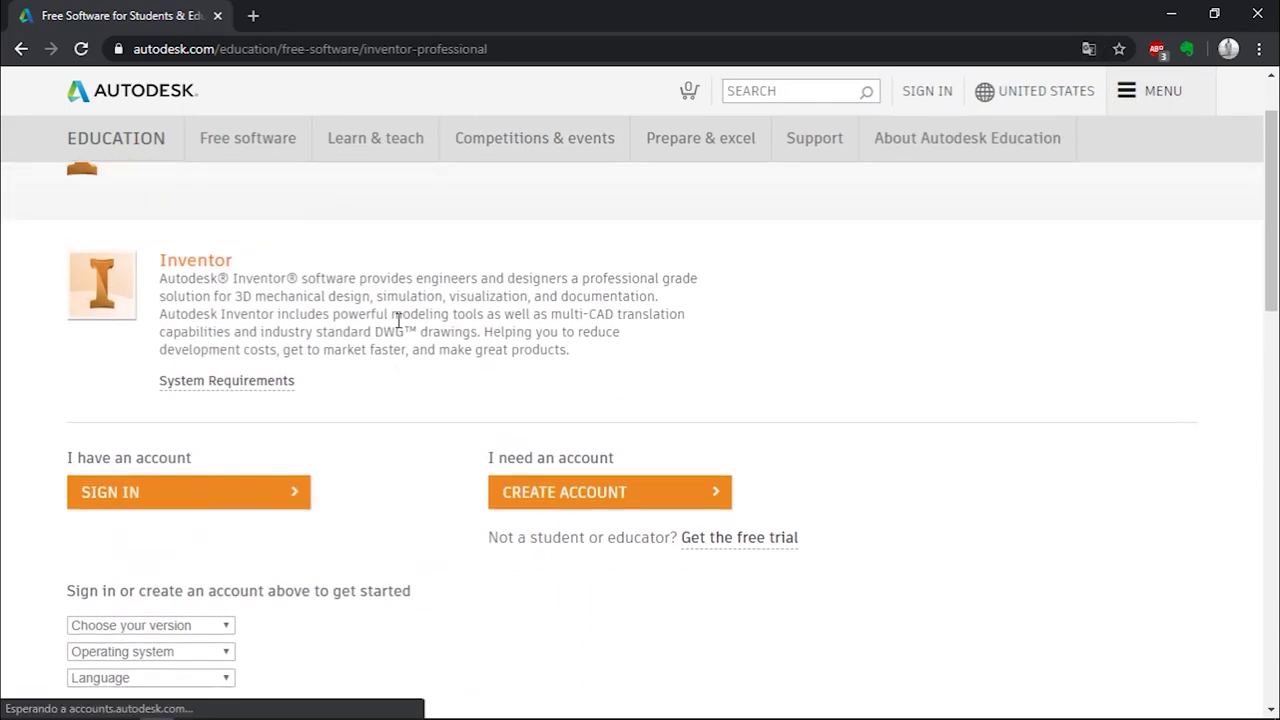
scroll(337, 306, "up", 1)
scroll(386, 310, "down", 2)
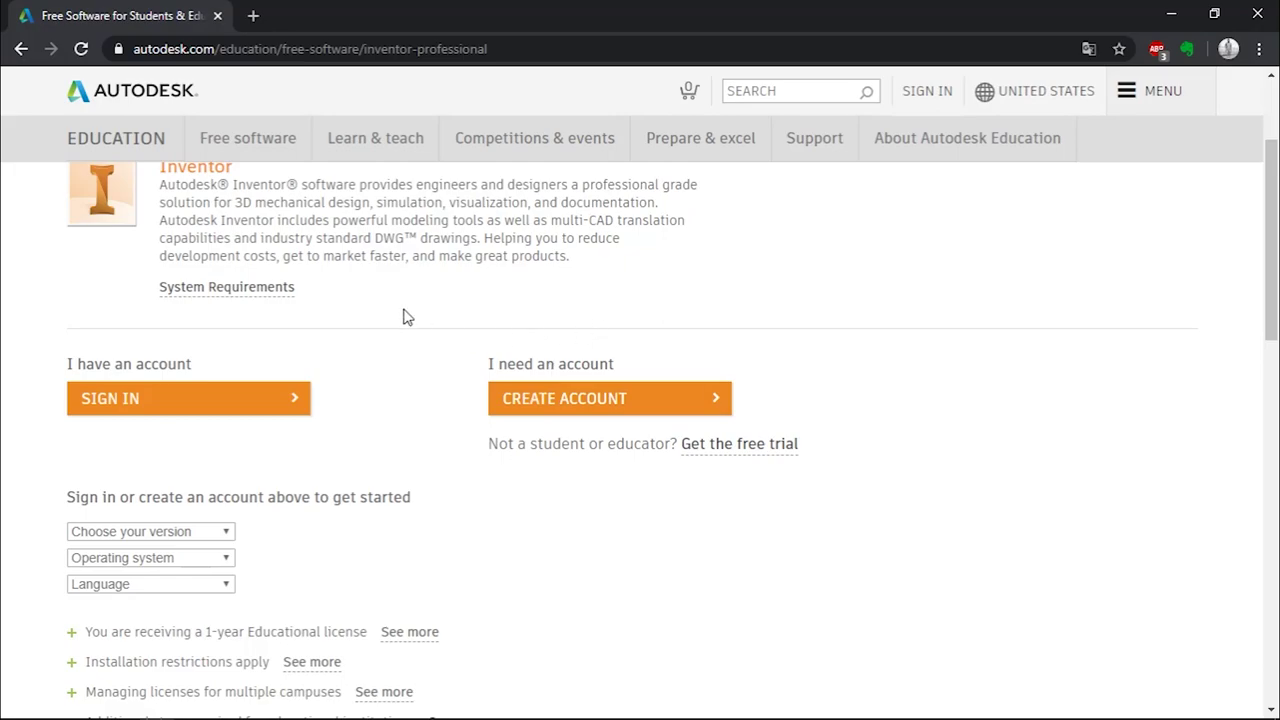
scroll(409, 309, "up", 2)
scroll(409, 303, "down", 2)
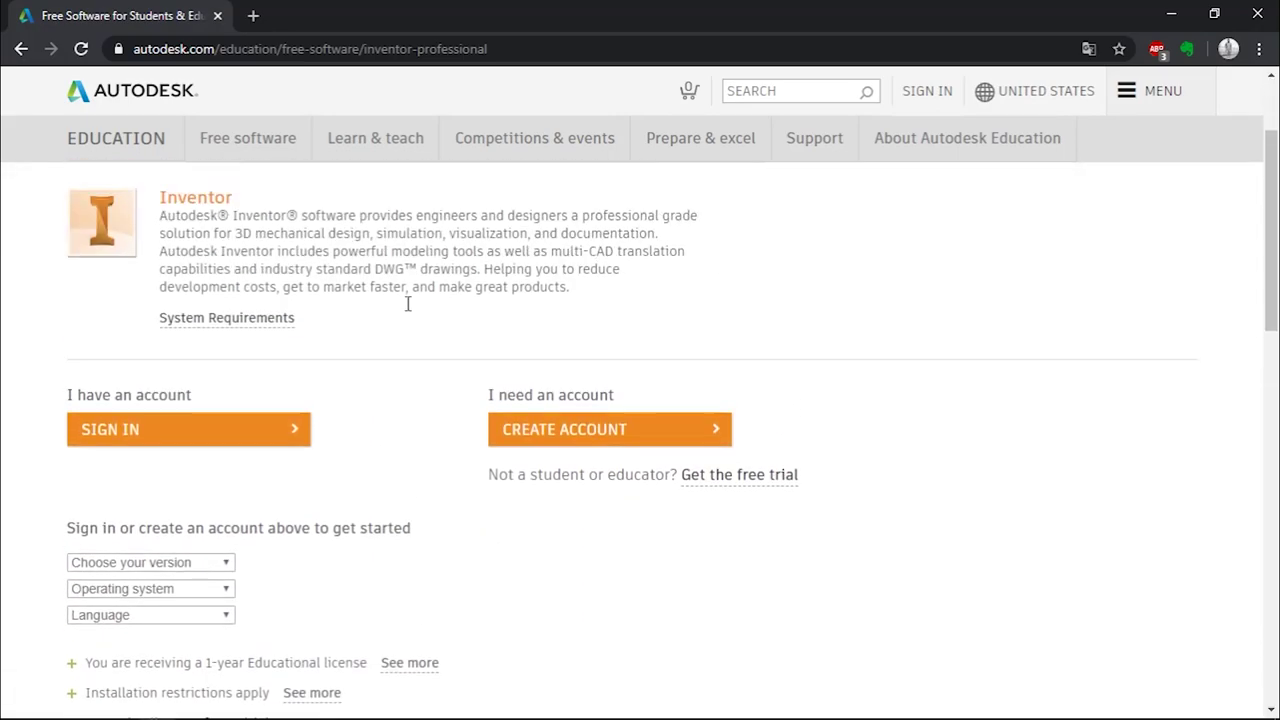
scroll(409, 303, "up", 1)
left_click(180, 510)
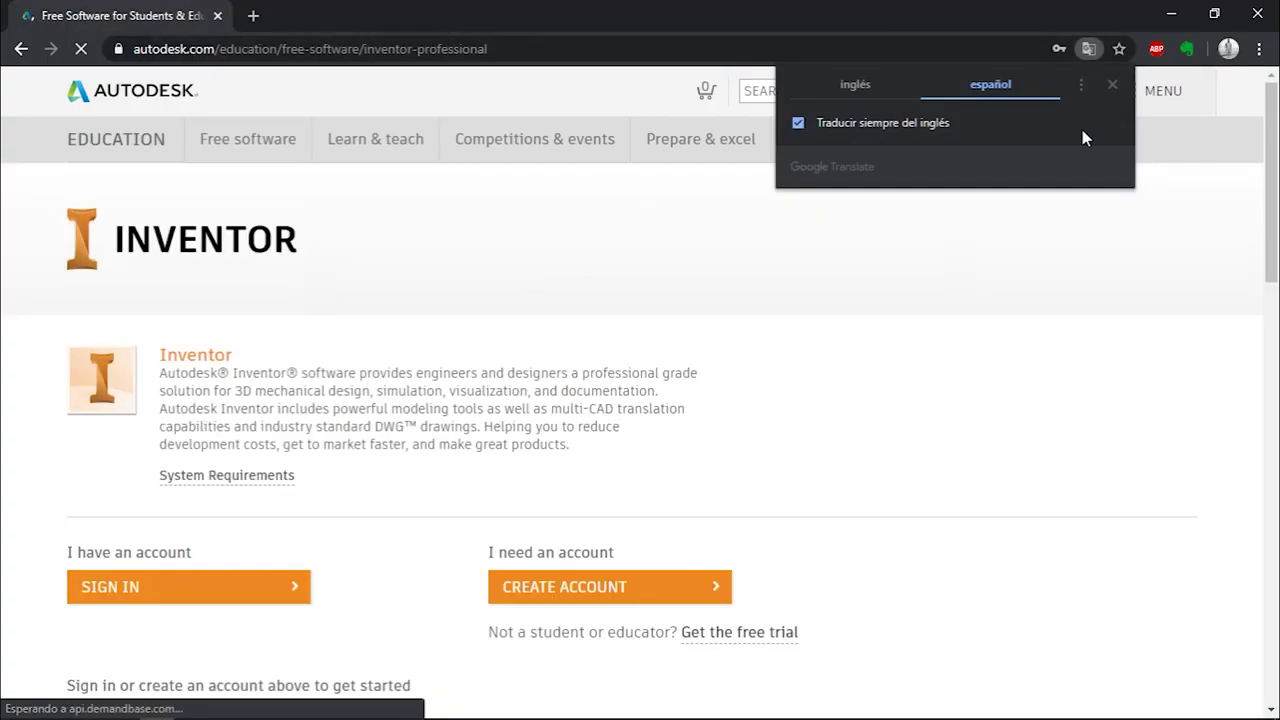
left_click(899, 83)
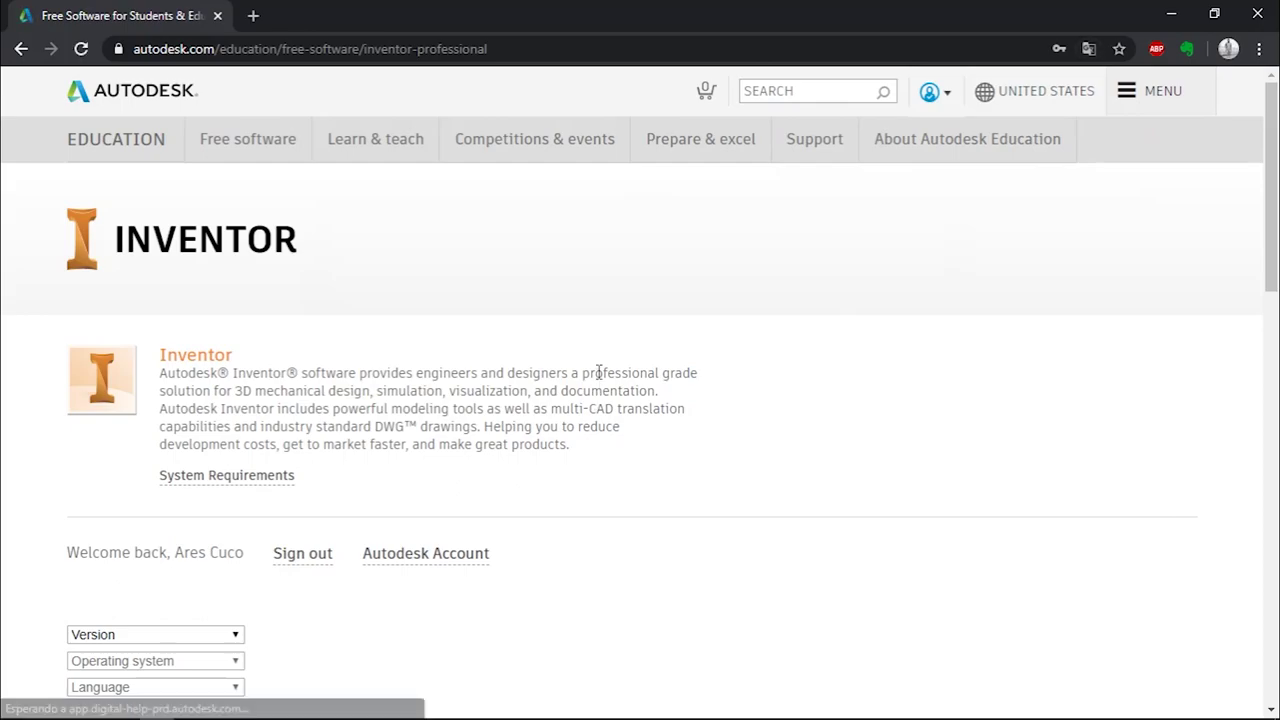
Open the signed-in user's account options on the Inventor education page to check the login.
scroll(537, 391, "down", 2)
scroll(537, 391, "up", 2)
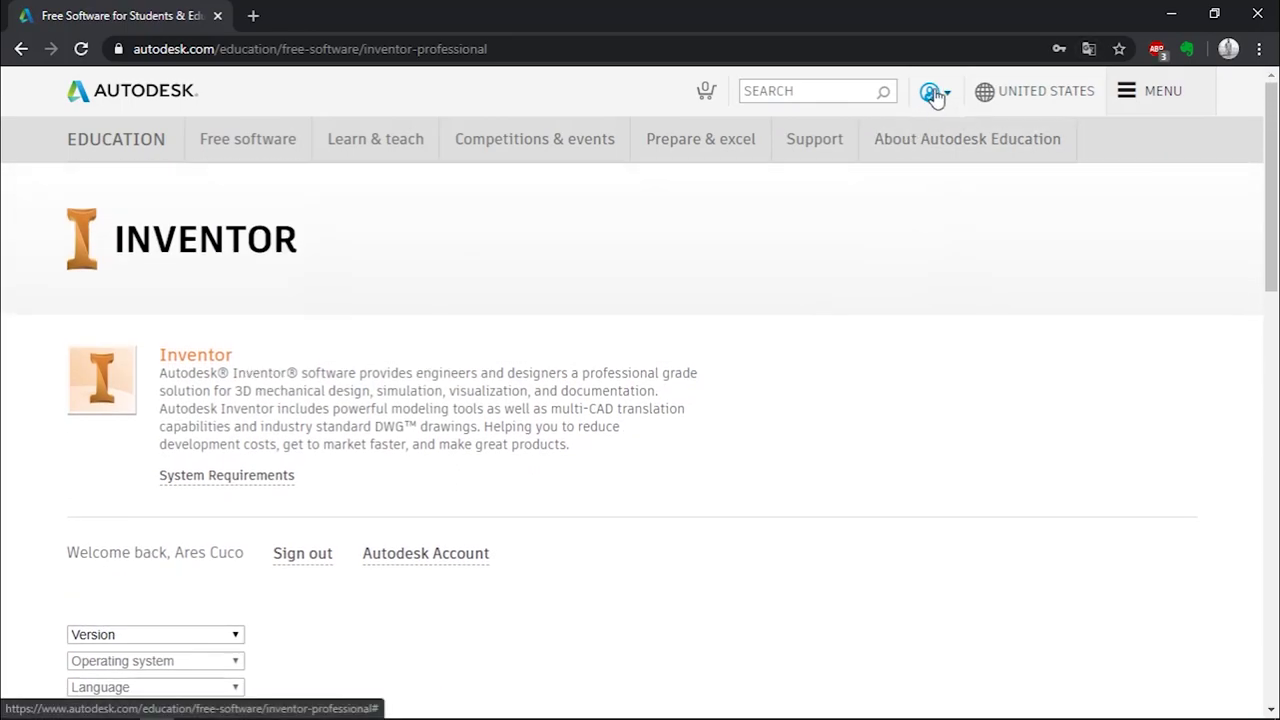
left_click(940, 95)
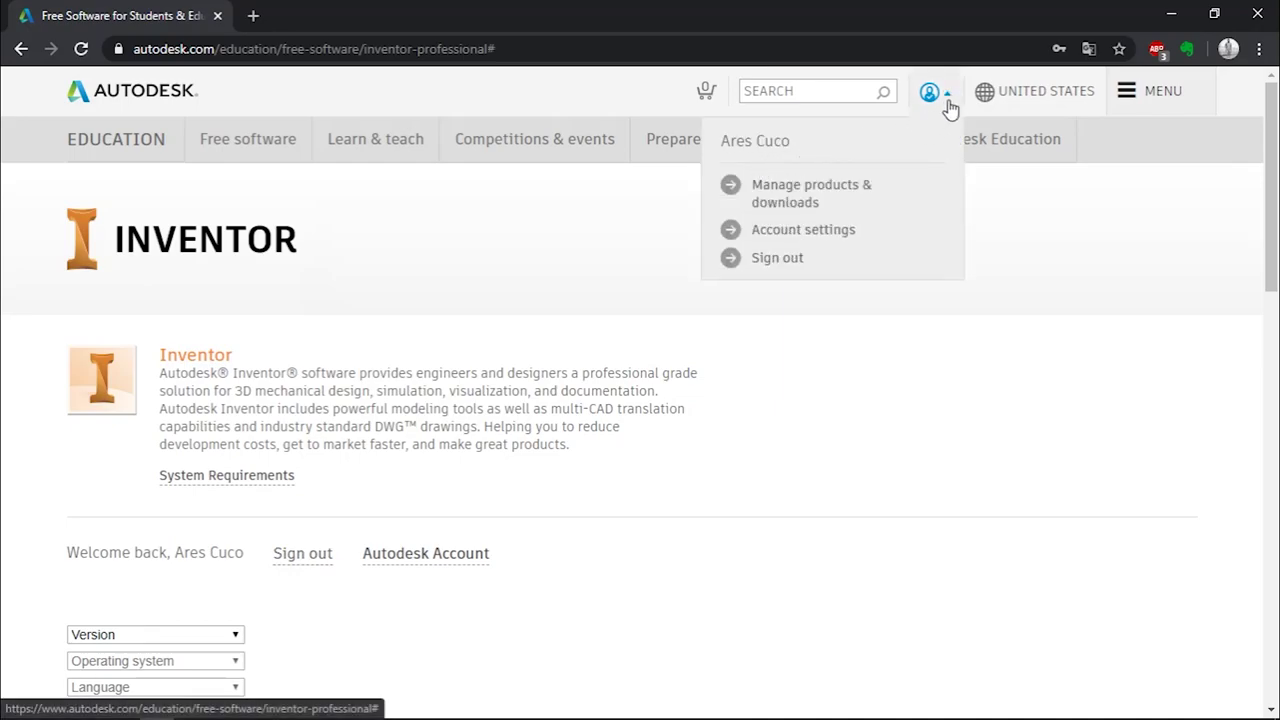
Choose Inventor Professional 2019 as the version to download.
scroll(654, 289, "down", 3)
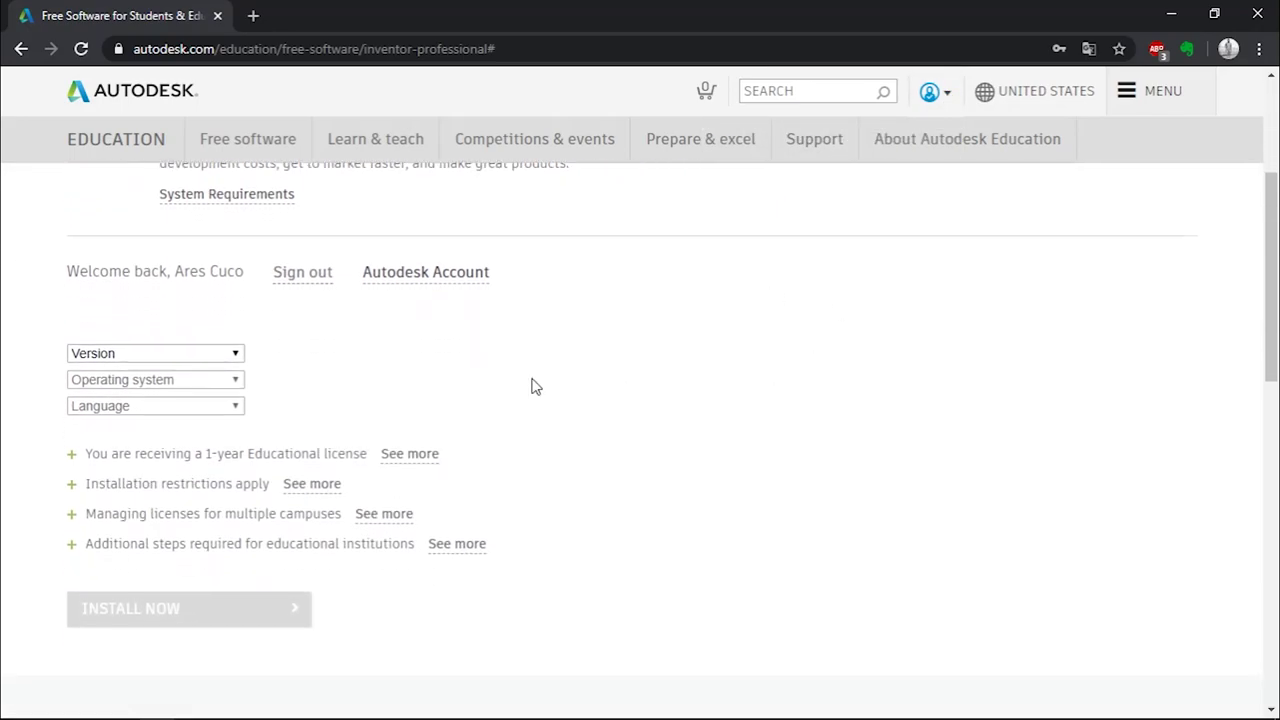
scroll(206, 404, "up", 3)
scroll(565, 436, "down", 2)
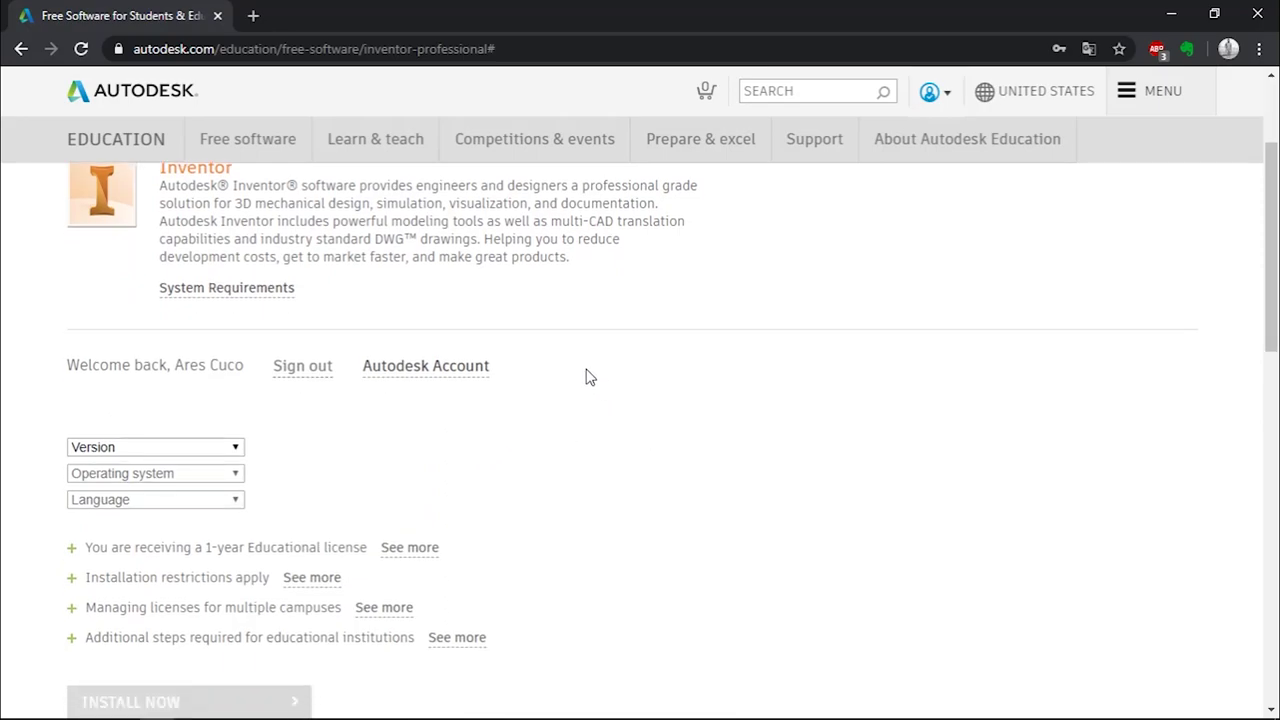
scroll(480, 415, "down", 1)
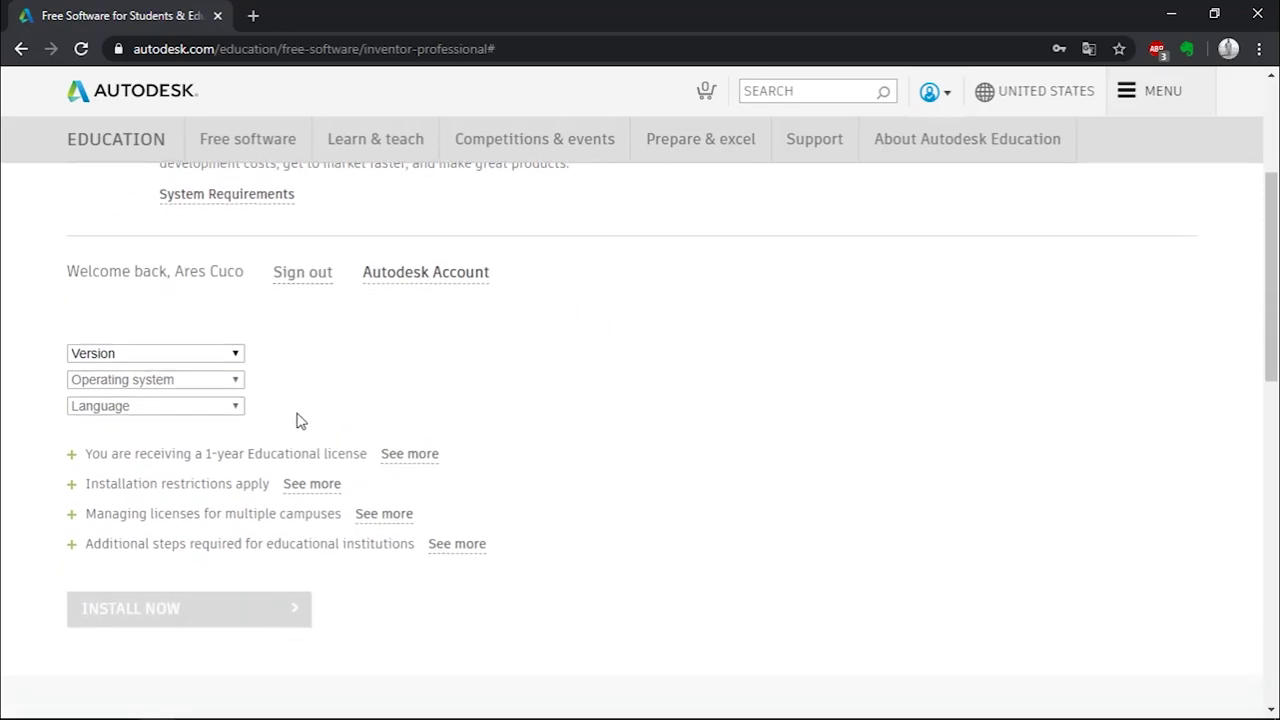
left_click(237, 355)
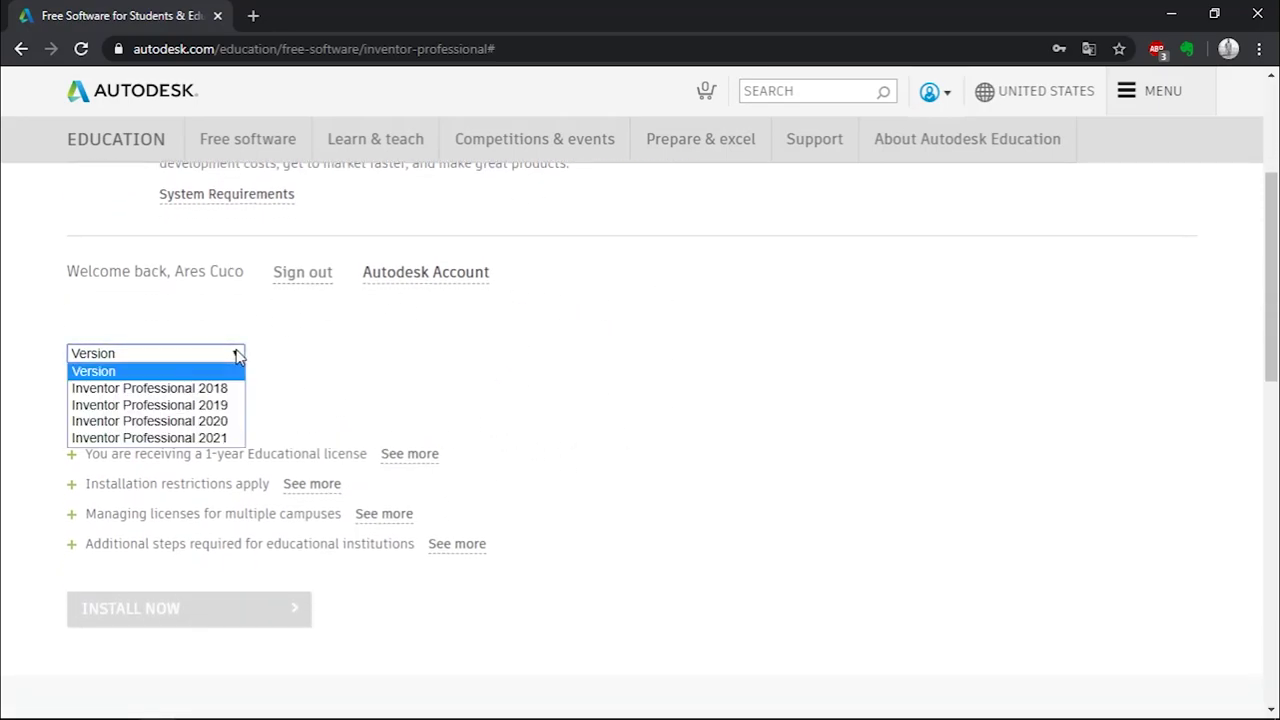
left_click(218, 406)
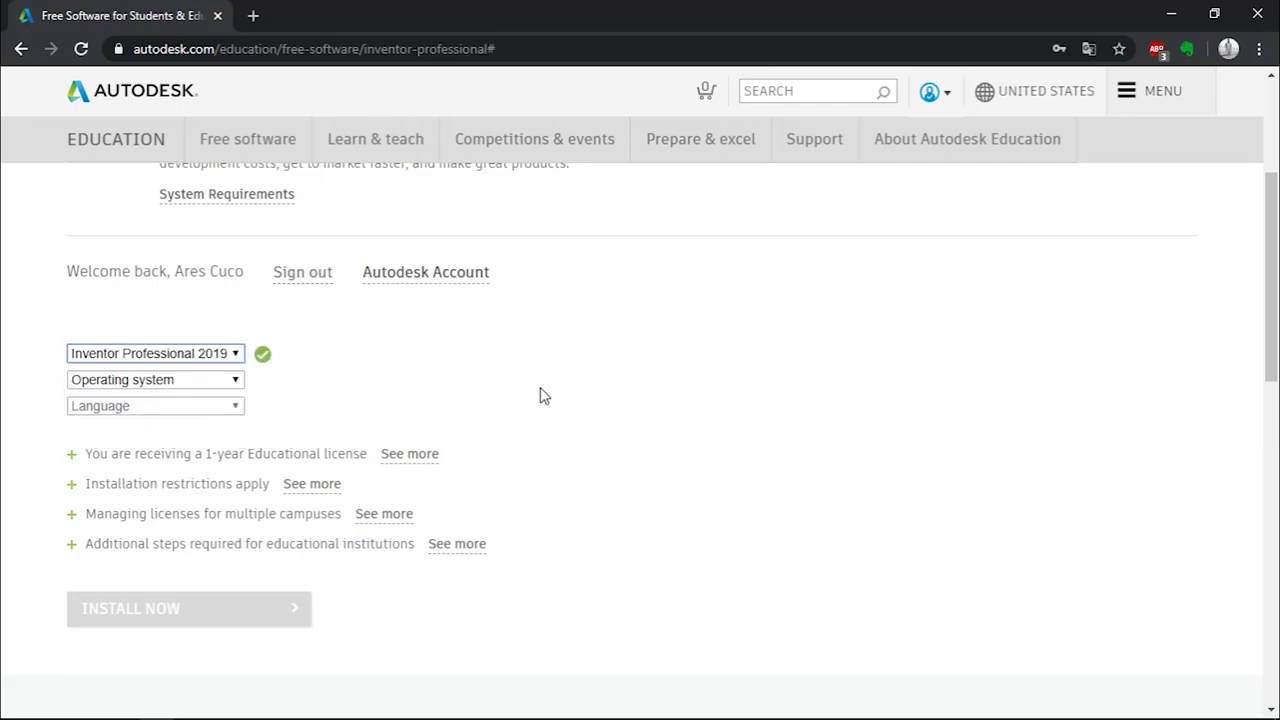
left_click(236, 354)
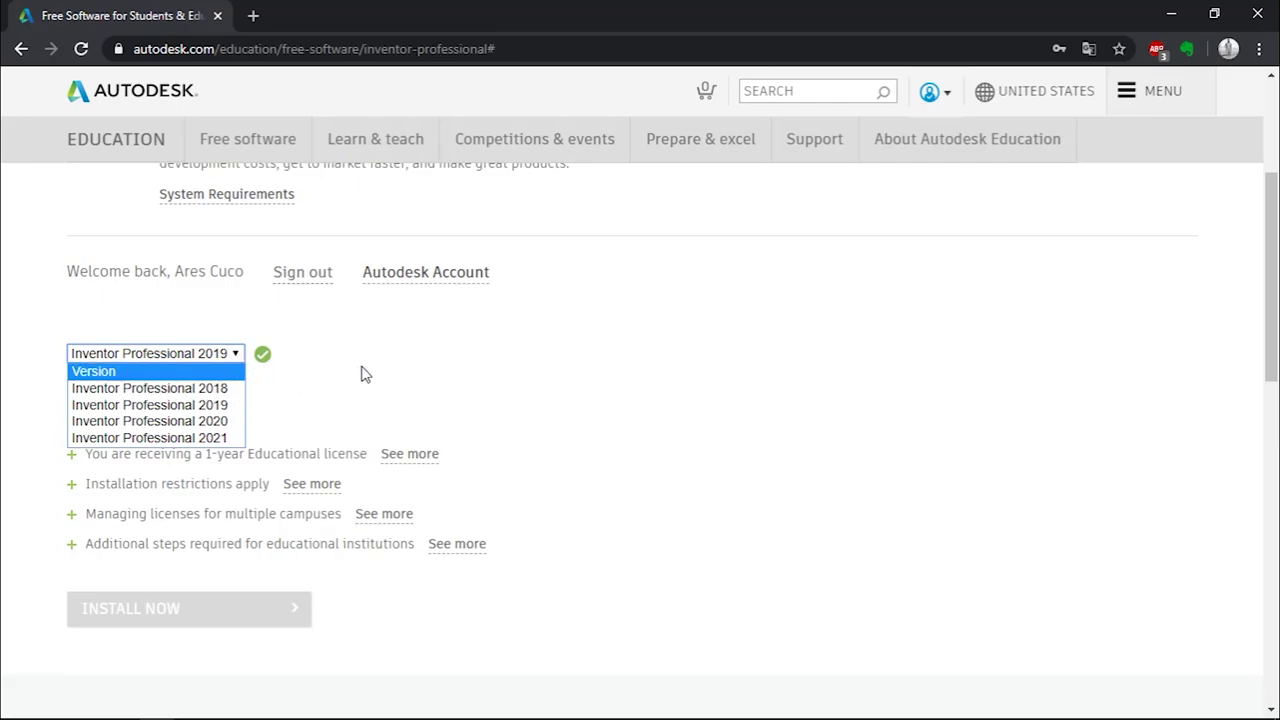
left_click(237, 356)
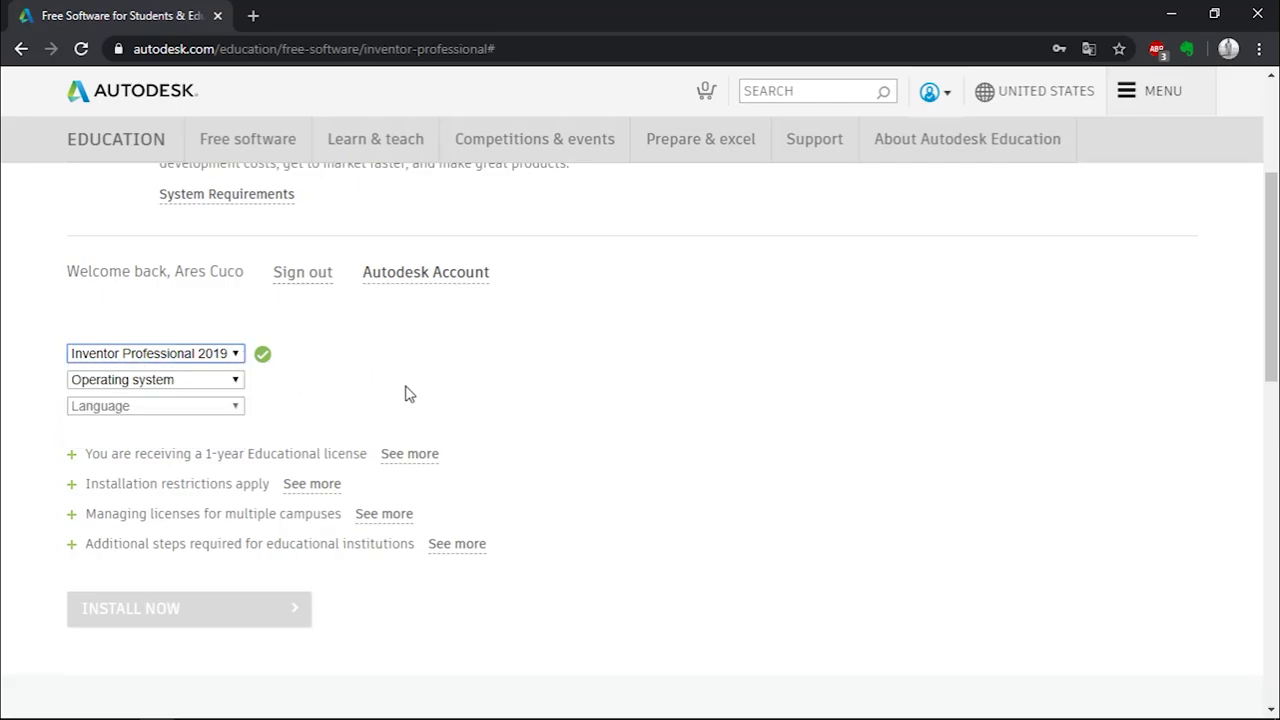
Set the download's operating system to Windows 64-bit and its language to English.
left_click(200, 380)
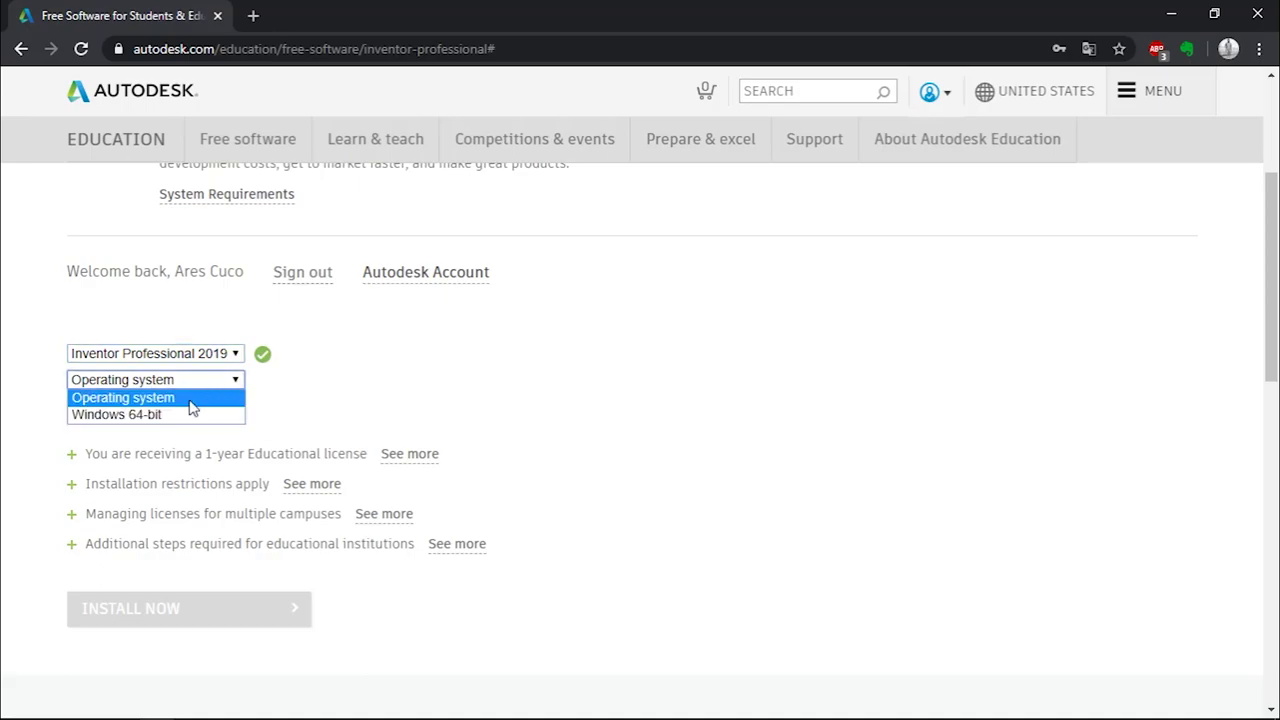
left_click(190, 414)
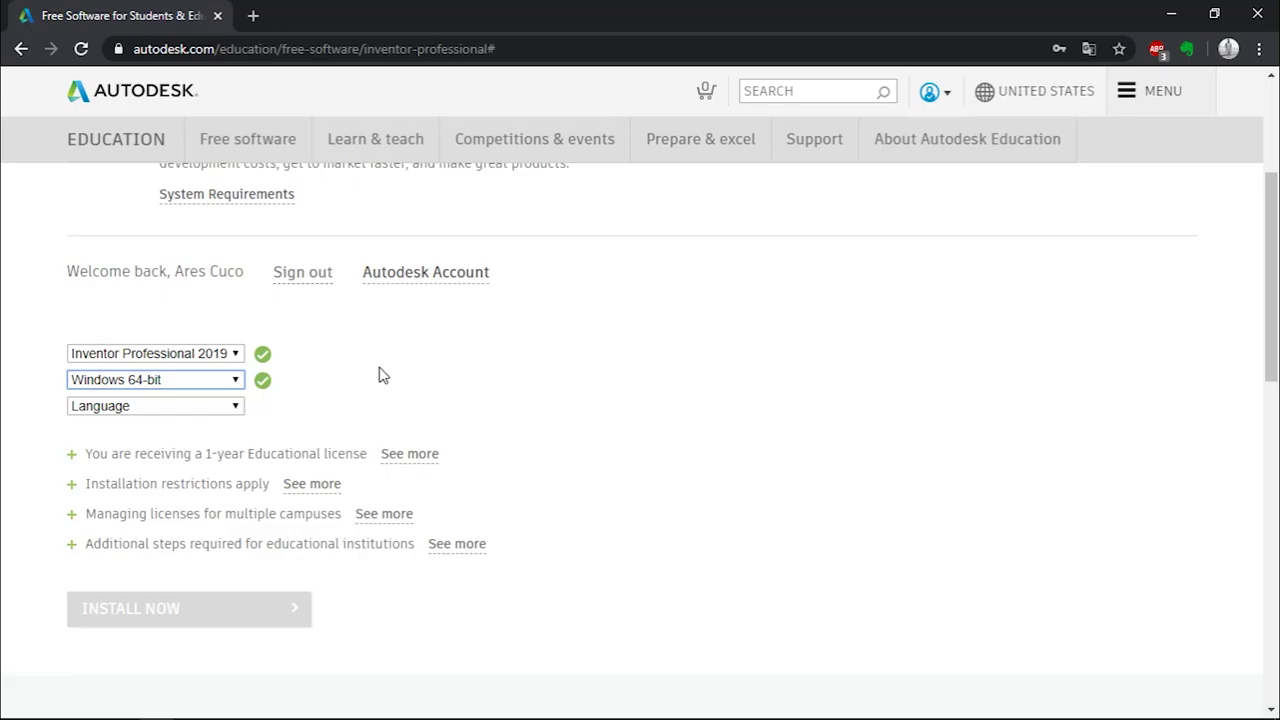
left_click(237, 406)
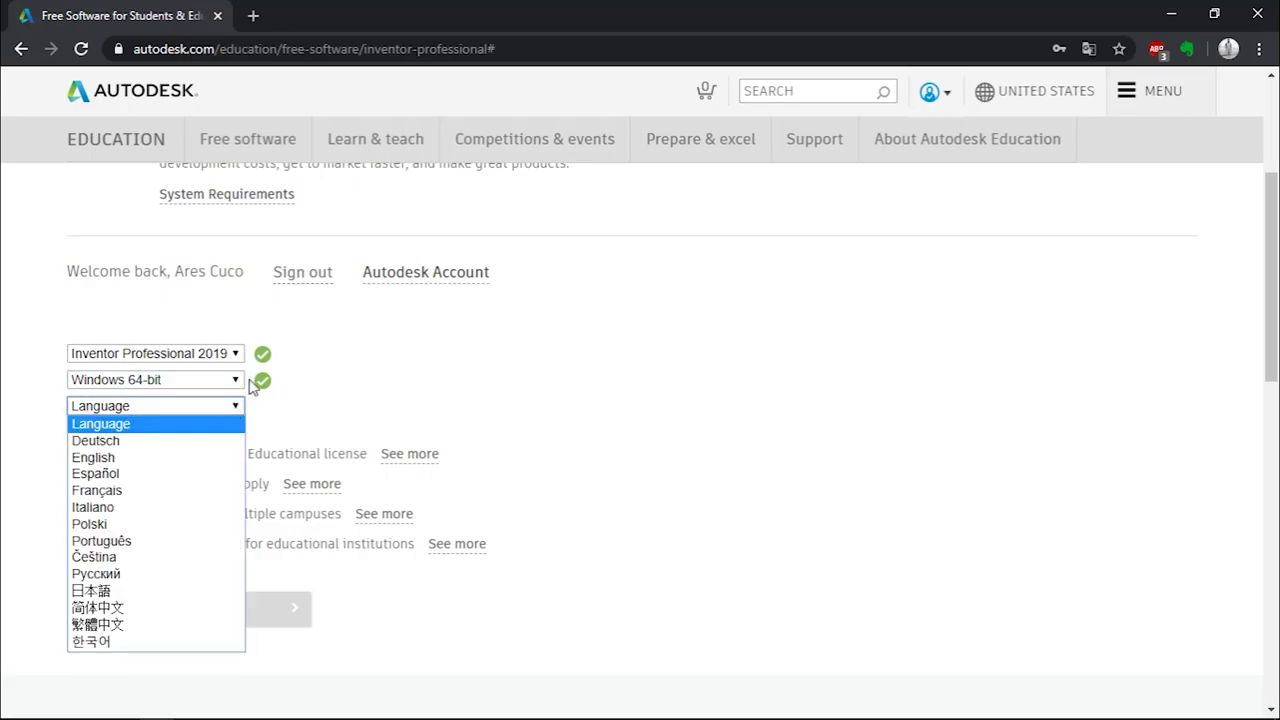
left_click(148, 458)
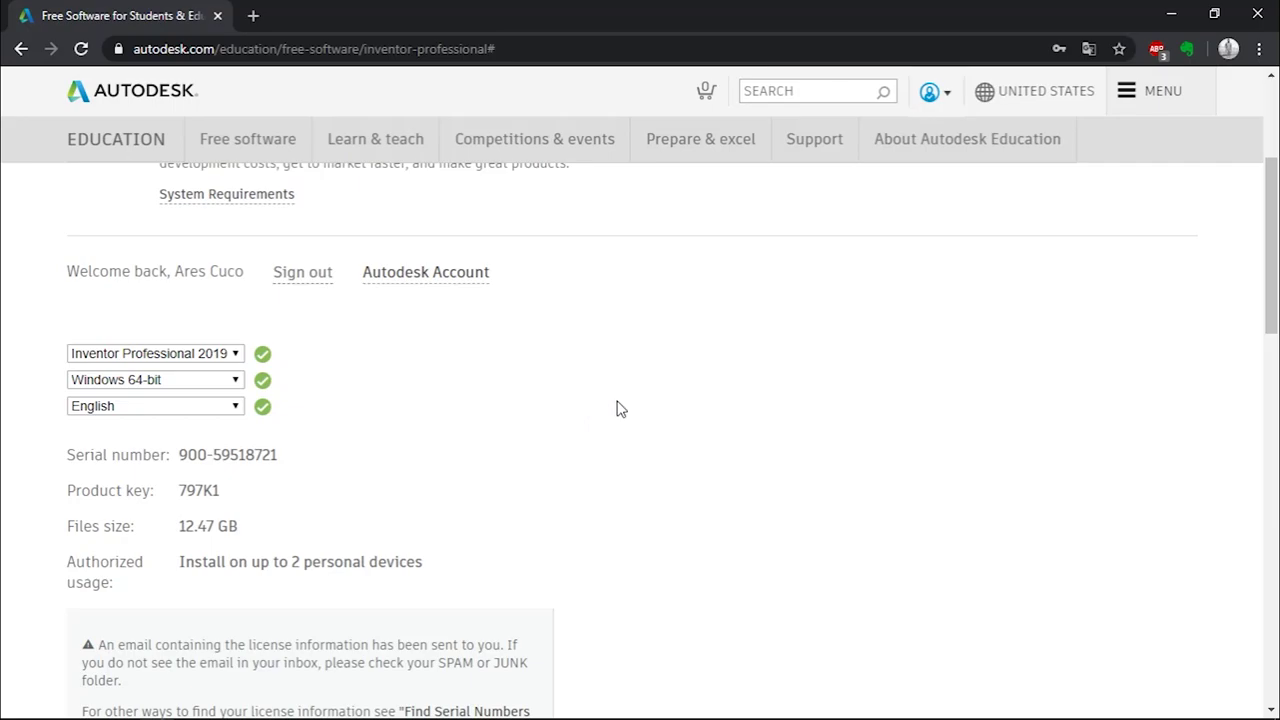
Start the Inventor 2019 installer download, accepting the Autodesk License and Services Agreement.
scroll(616, 412, "down", 3)
scroll(620, 408, "down", 2)
left_click(210, 505)
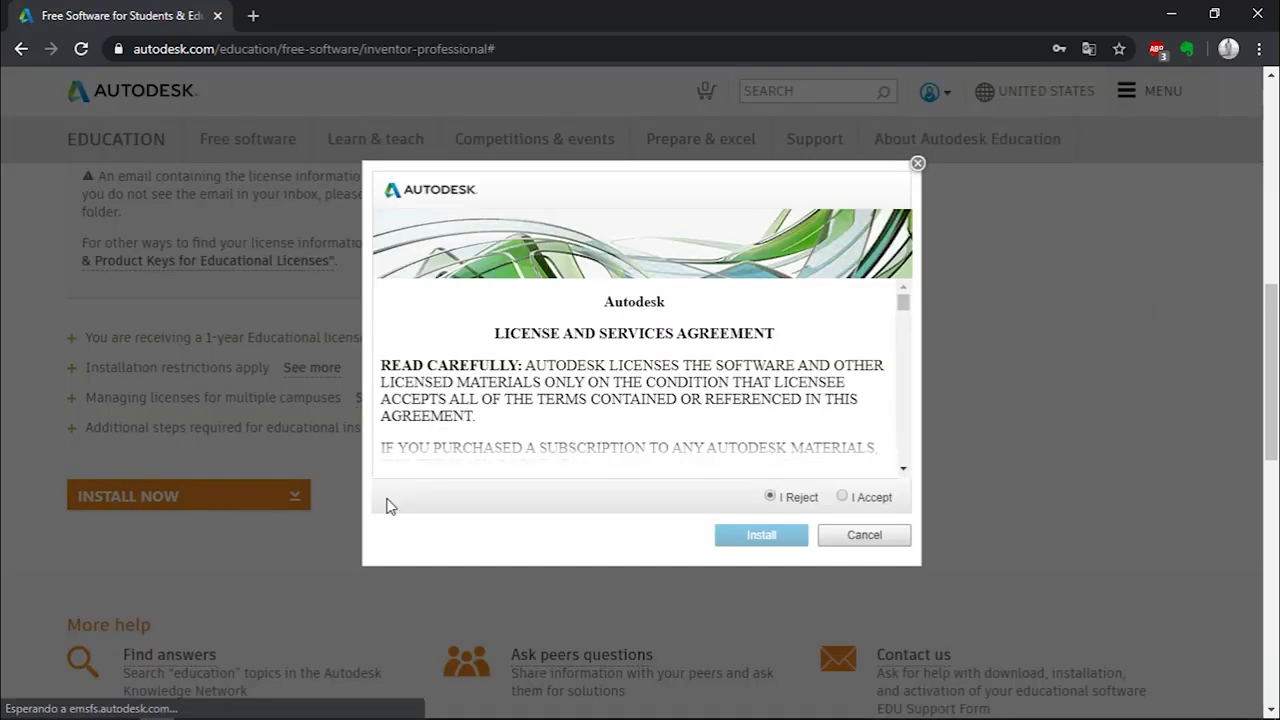
left_click(842, 497)
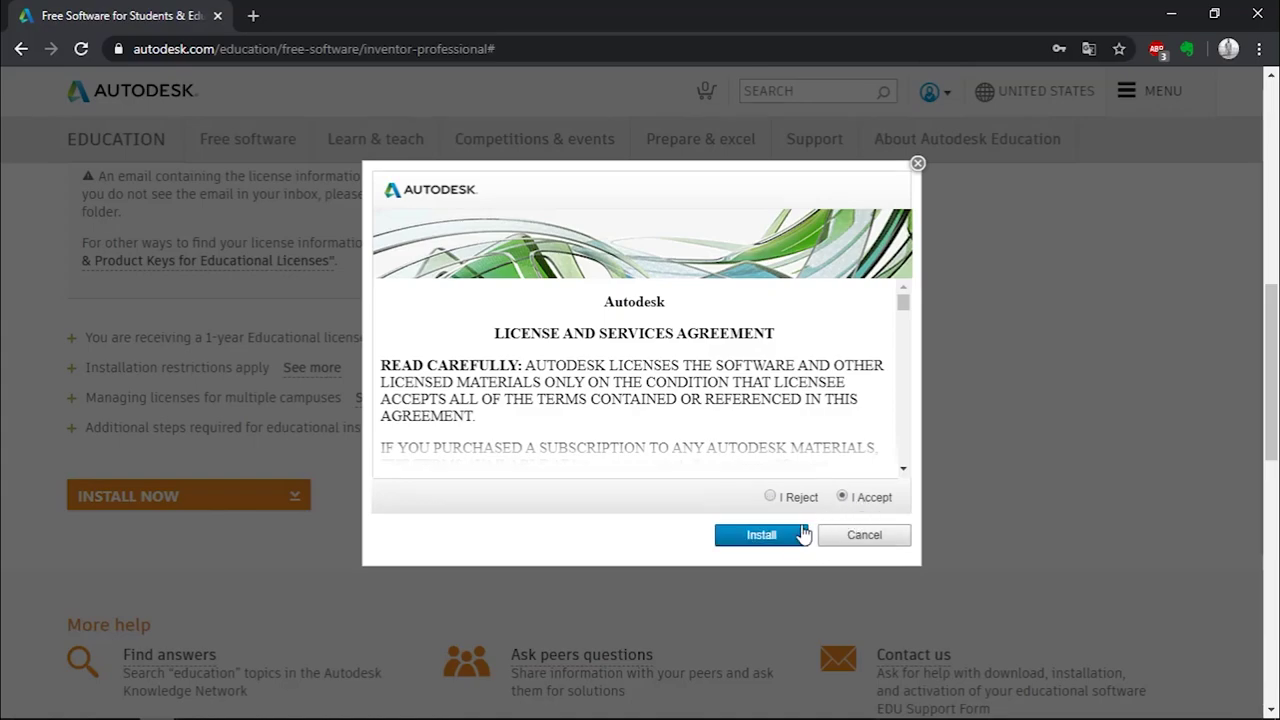
left_click(782, 535)
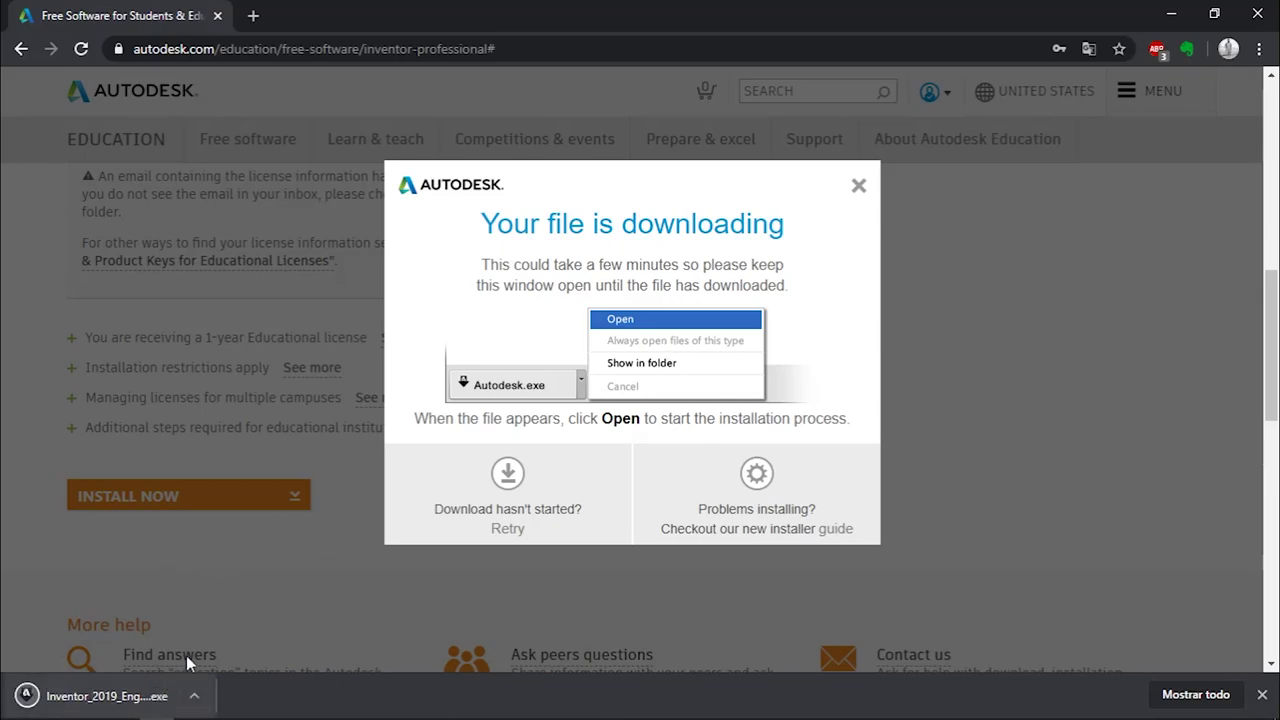
Run the downloaded installer and install Autodesk Inventor Professional 2019 on this computer without the Electrical Catalog Browser 2019.
left_click(129, 700)
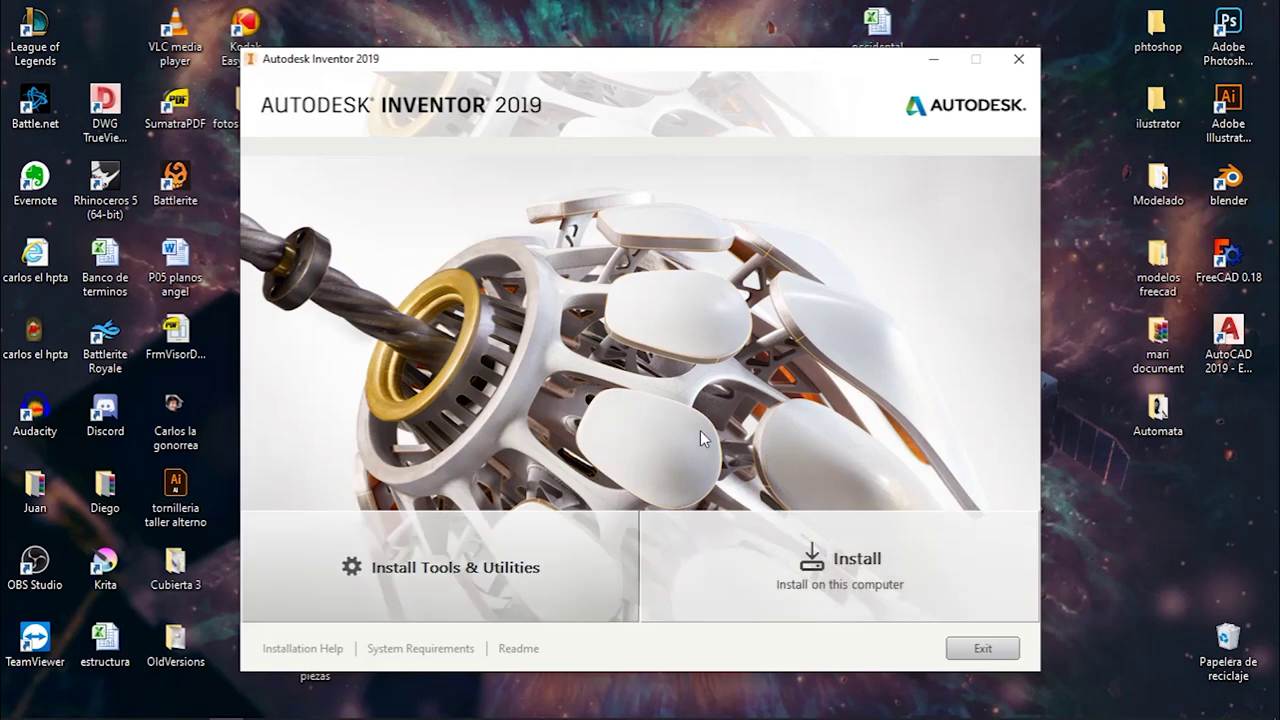
left_click(838, 556)
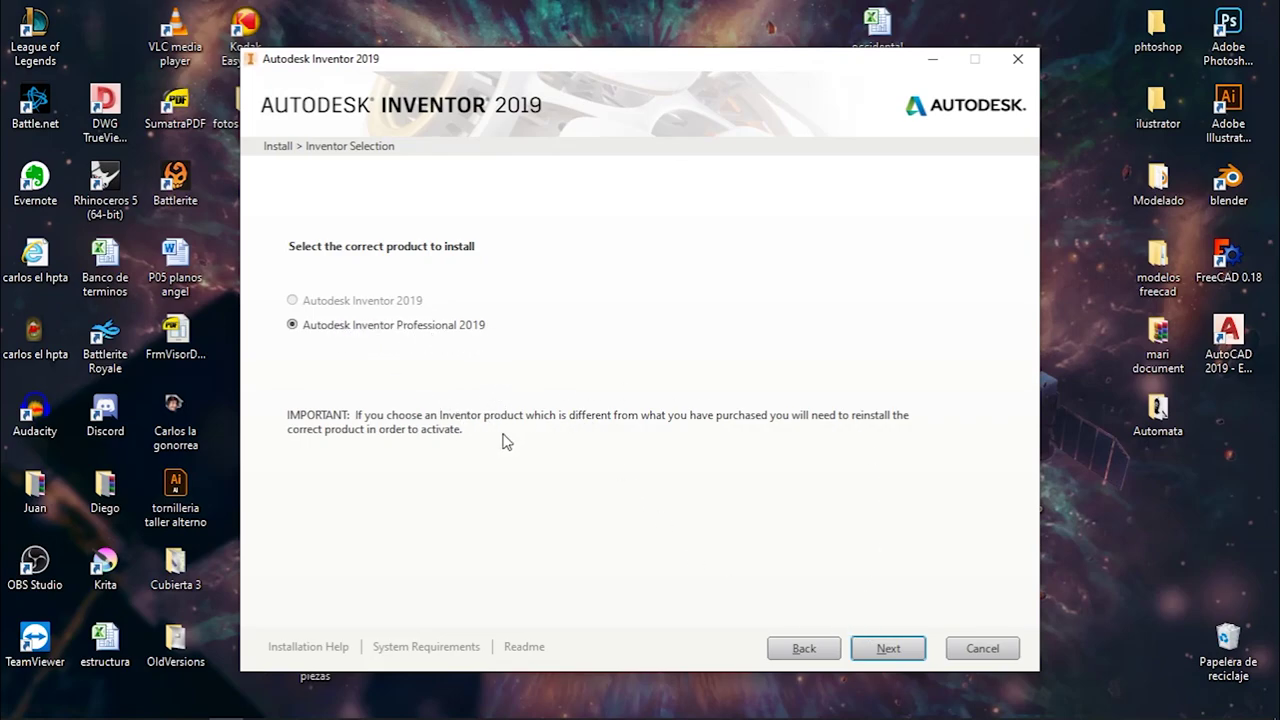
left_click(889, 648)
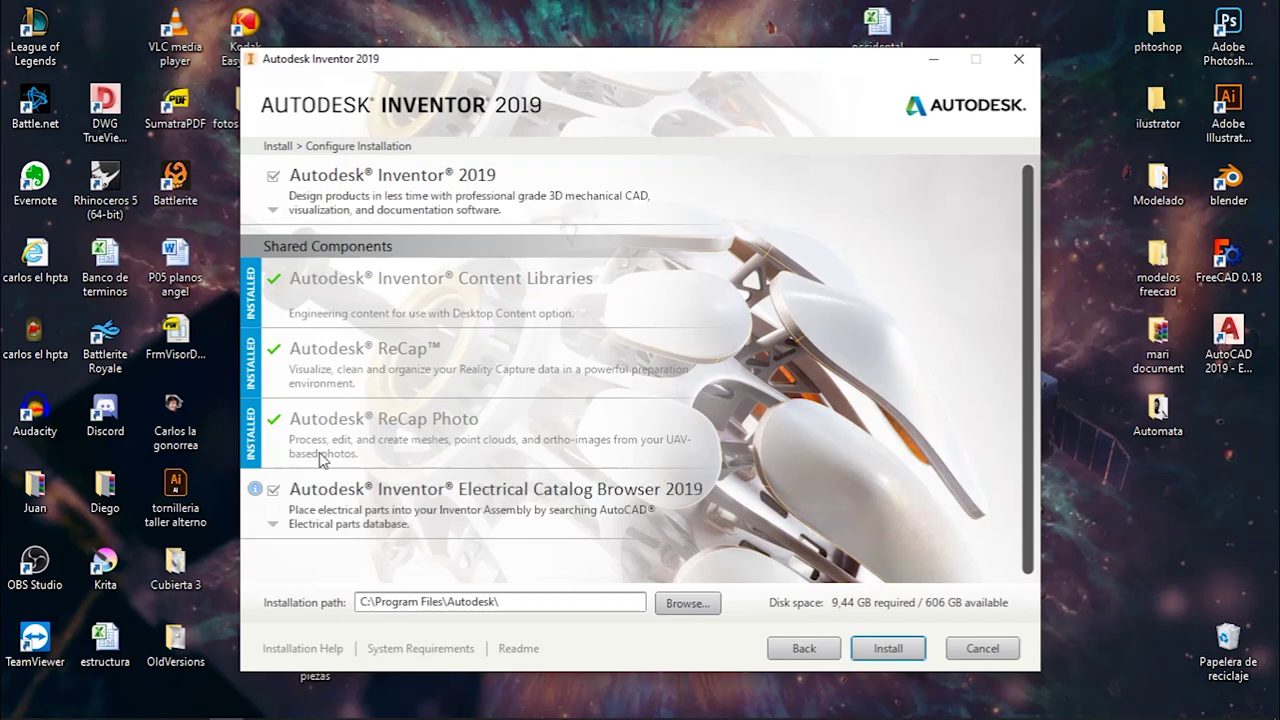
left_click(272, 490)
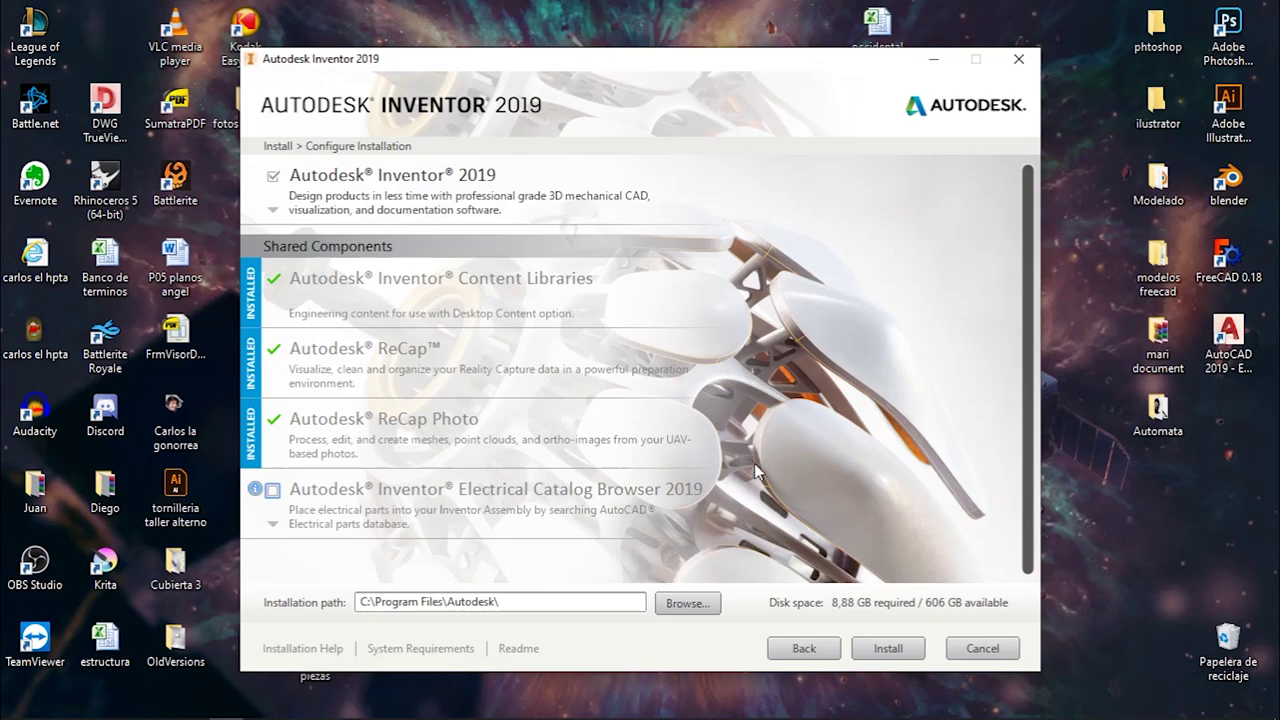
left_click(880, 650)
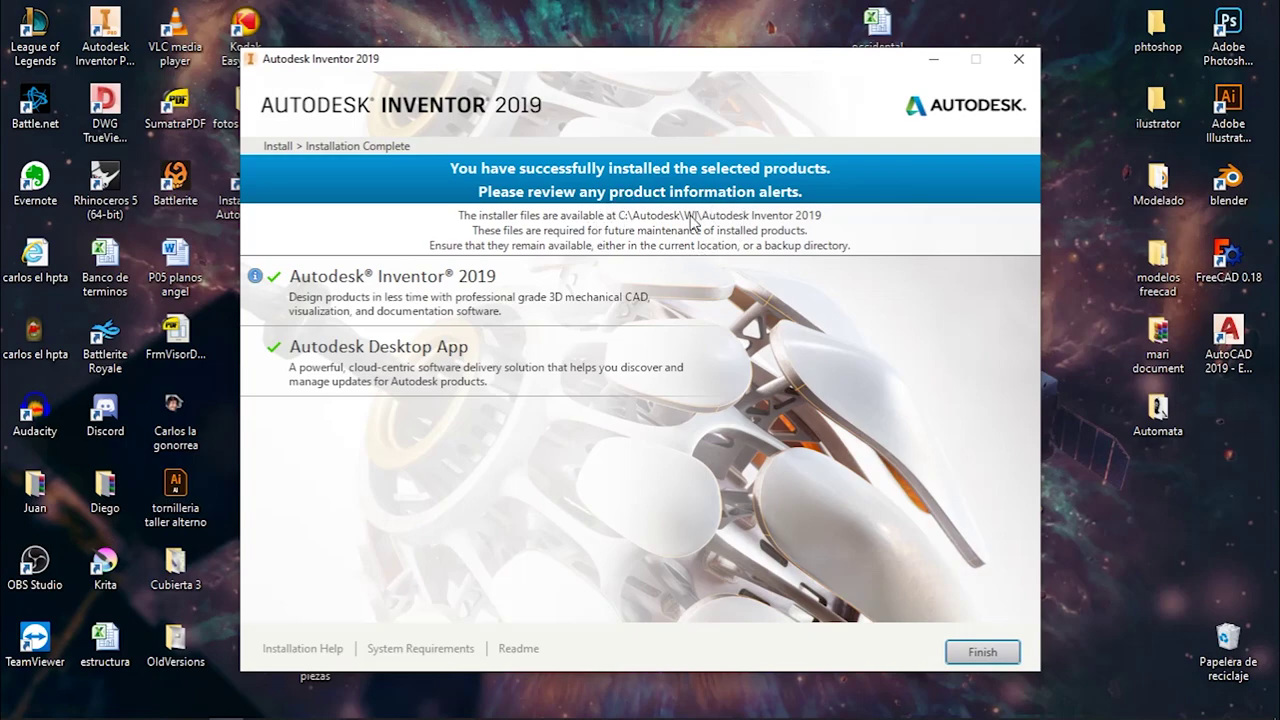
Finish the Inventor 2019 installer and launch Autodesk Inventor Professional 2019 from the Autodesk Inventor 2019 program group.
left_click(962, 655)
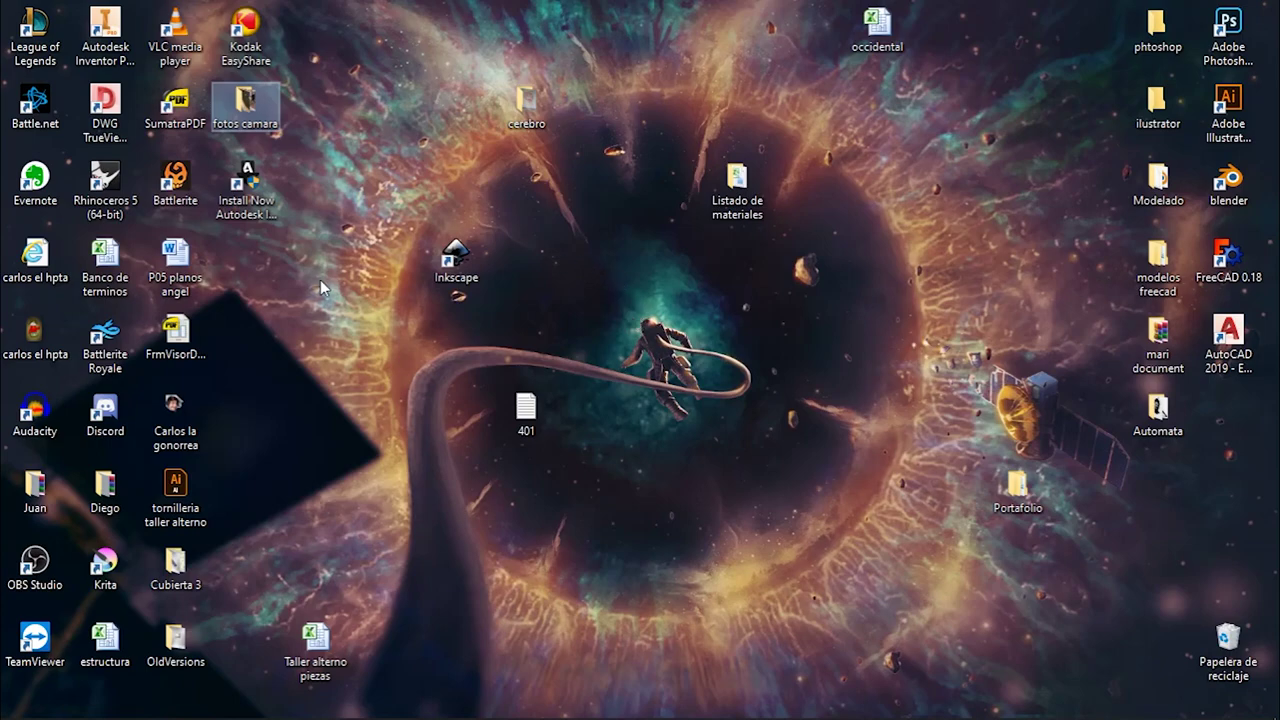
left_click(17, 705)
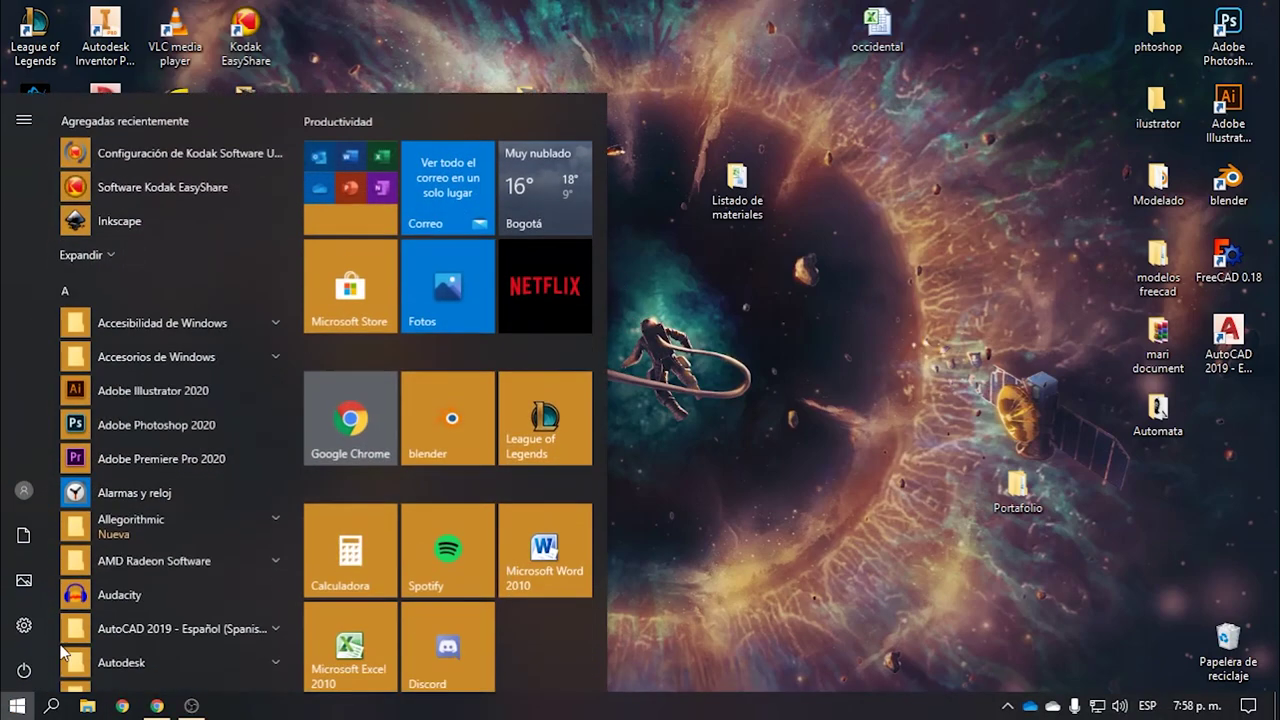
scroll(235, 540, "down", 3)
scroll(234, 533, "down", 2)
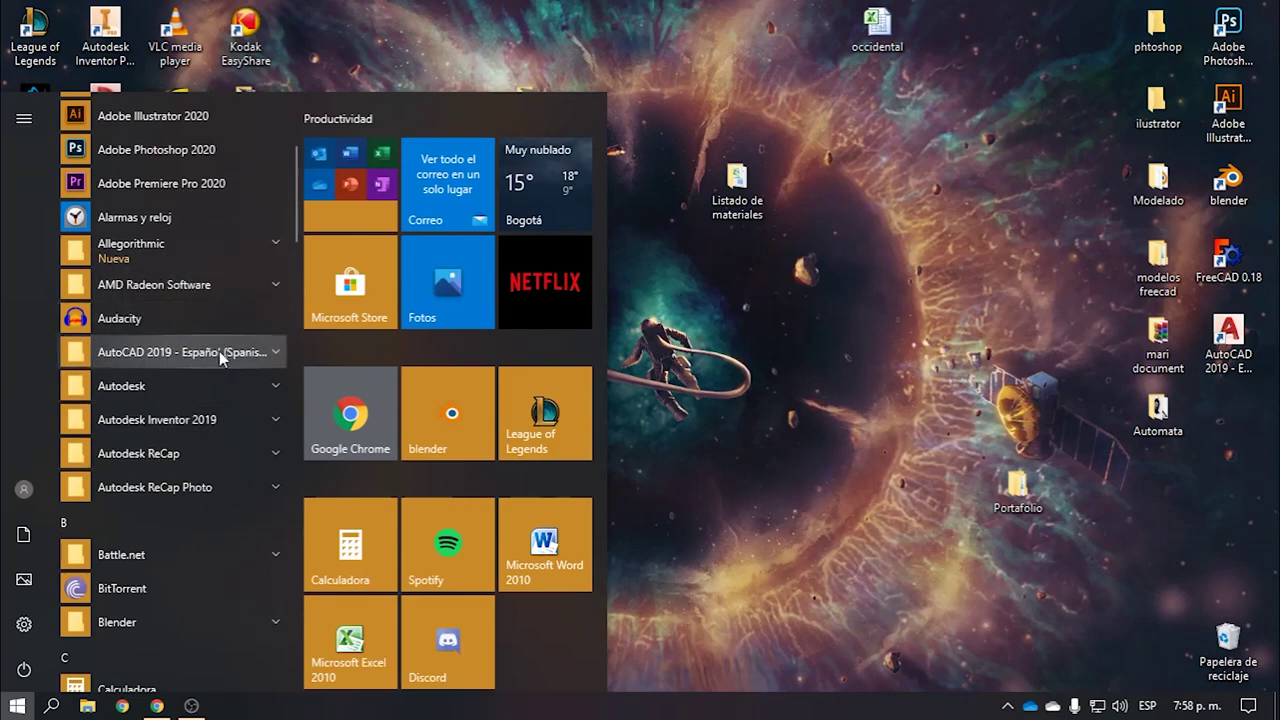
left_click(191, 420)
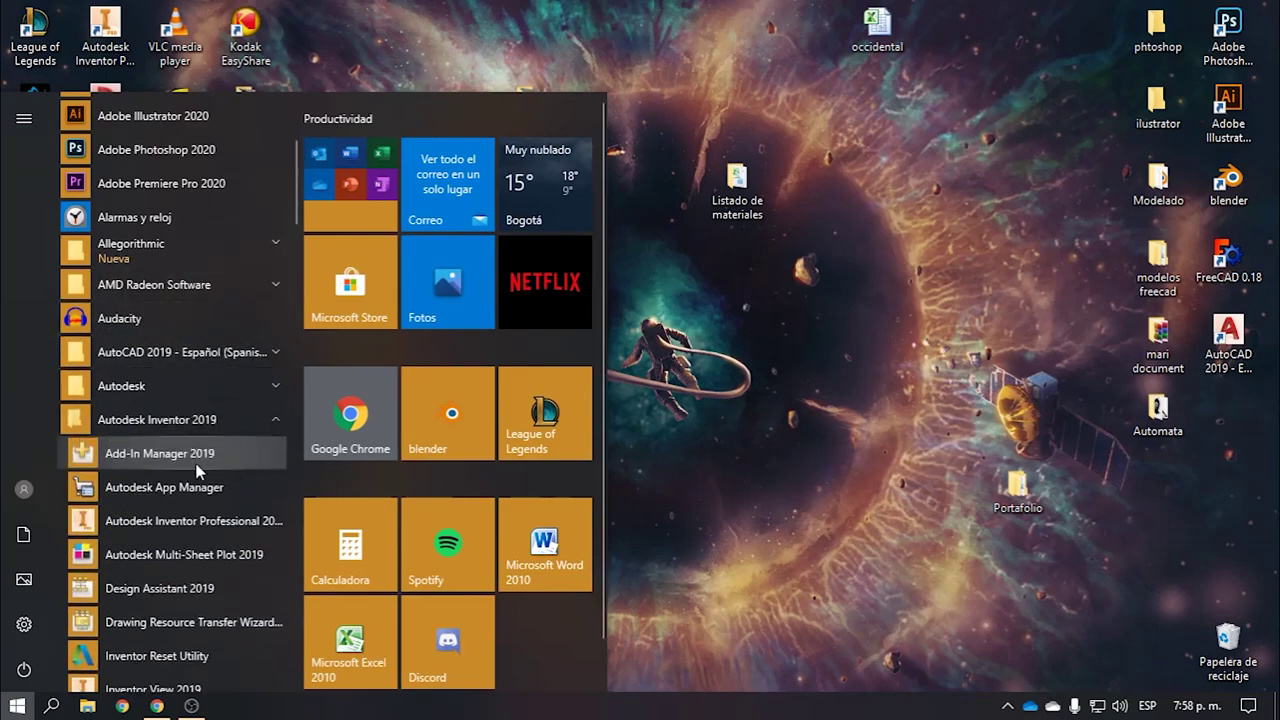
scroll(197, 466, "down", 3)
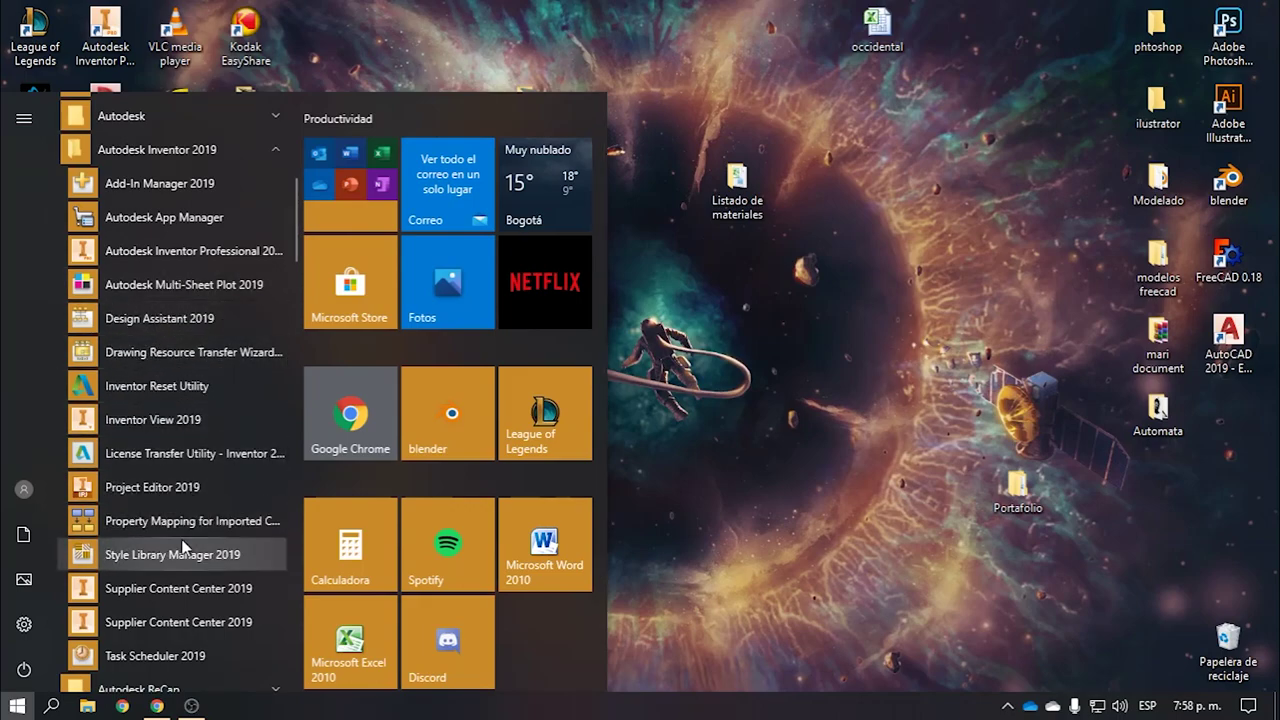
scroll(183, 545, "down", 1)
scroll(183, 540, "up", 2)
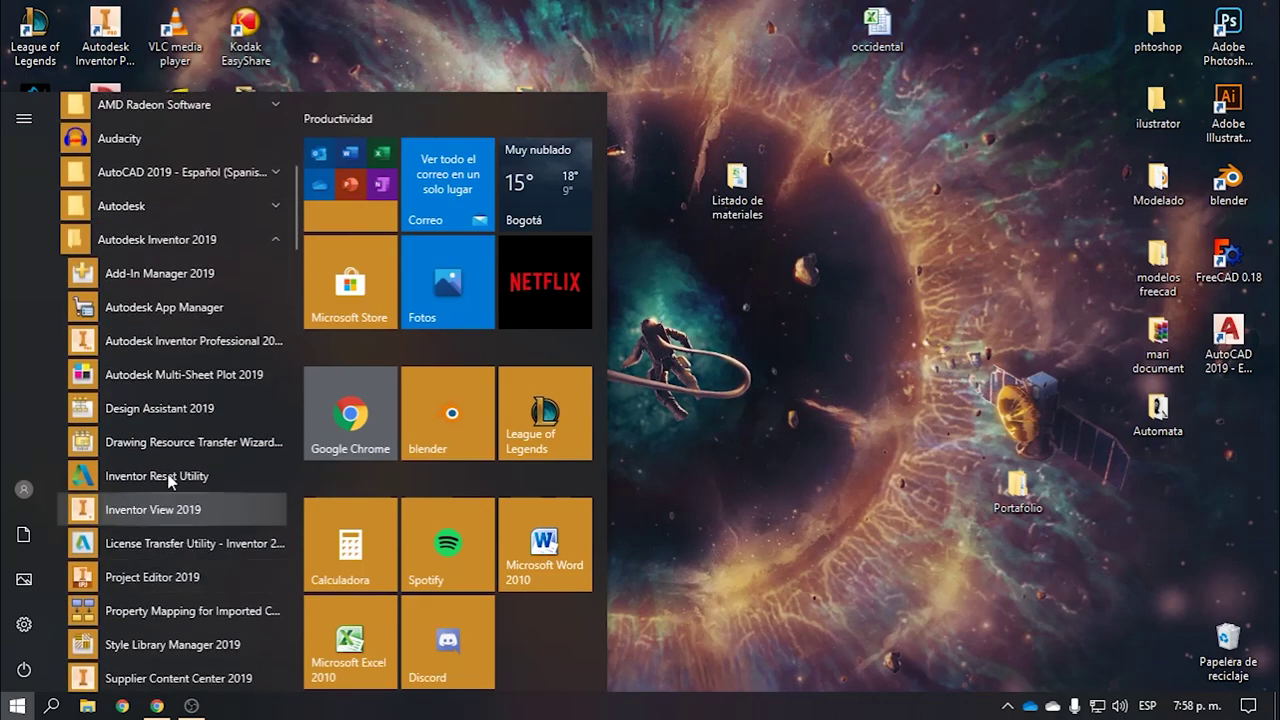
left_click(190, 342)
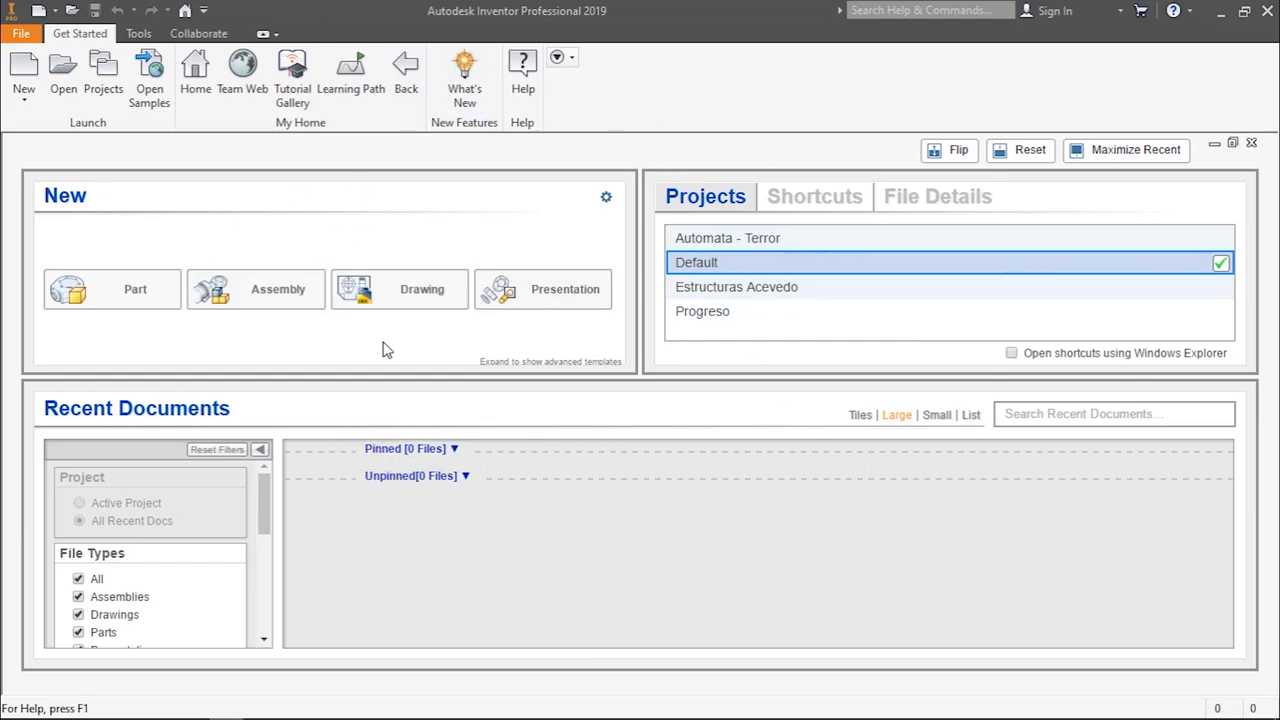
Set the hardware graphics setting to Conservative in Inventor's application options.
left_click(24, 100)
left_click(24, 100)
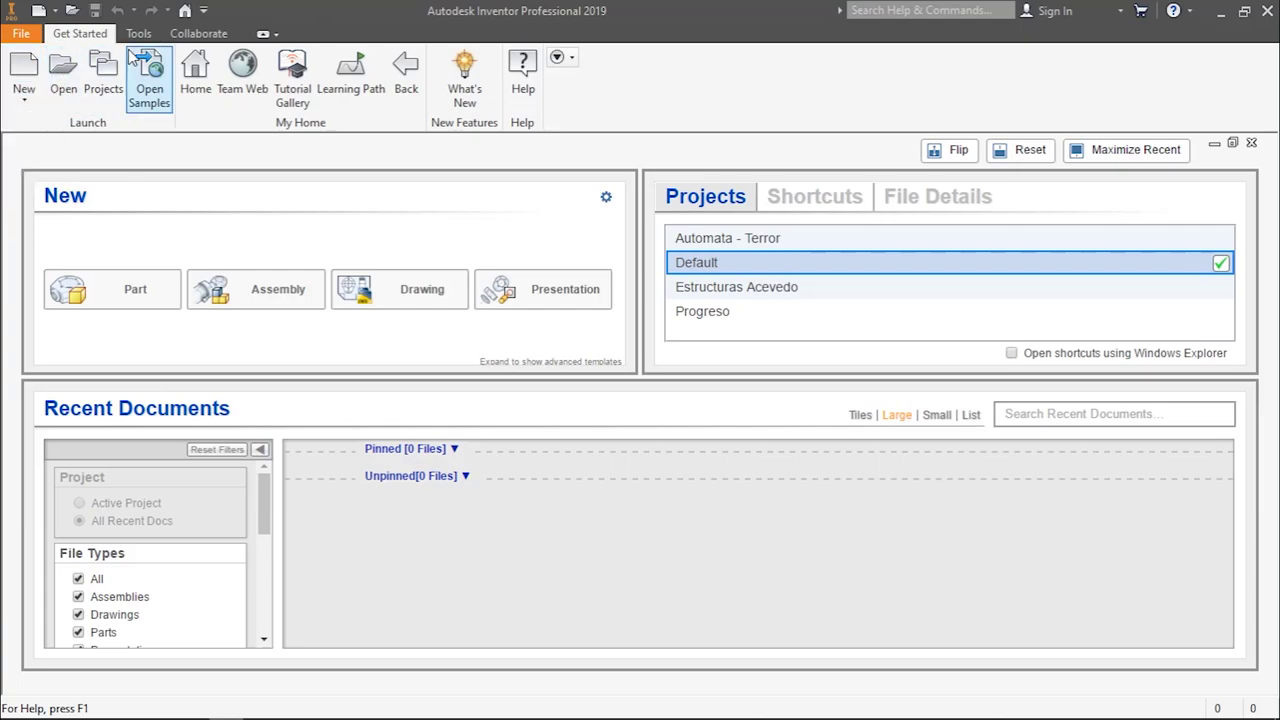
left_click(28, 33)
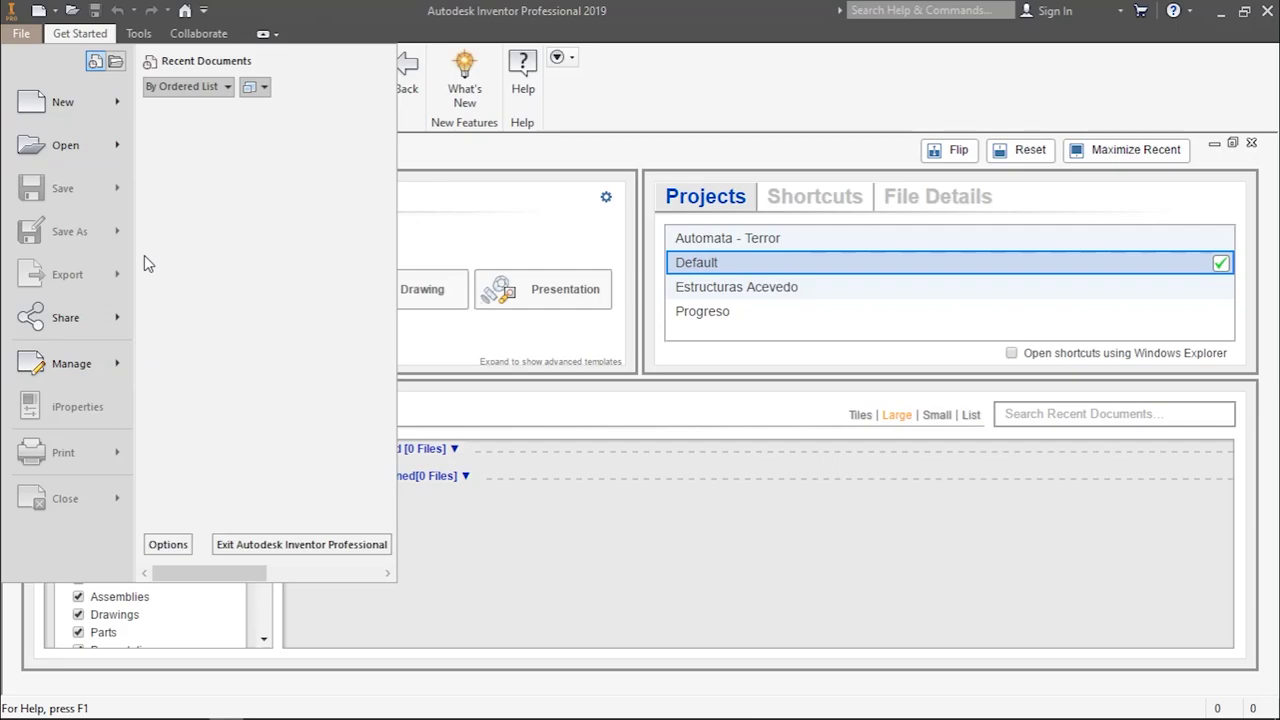
left_click(173, 548)
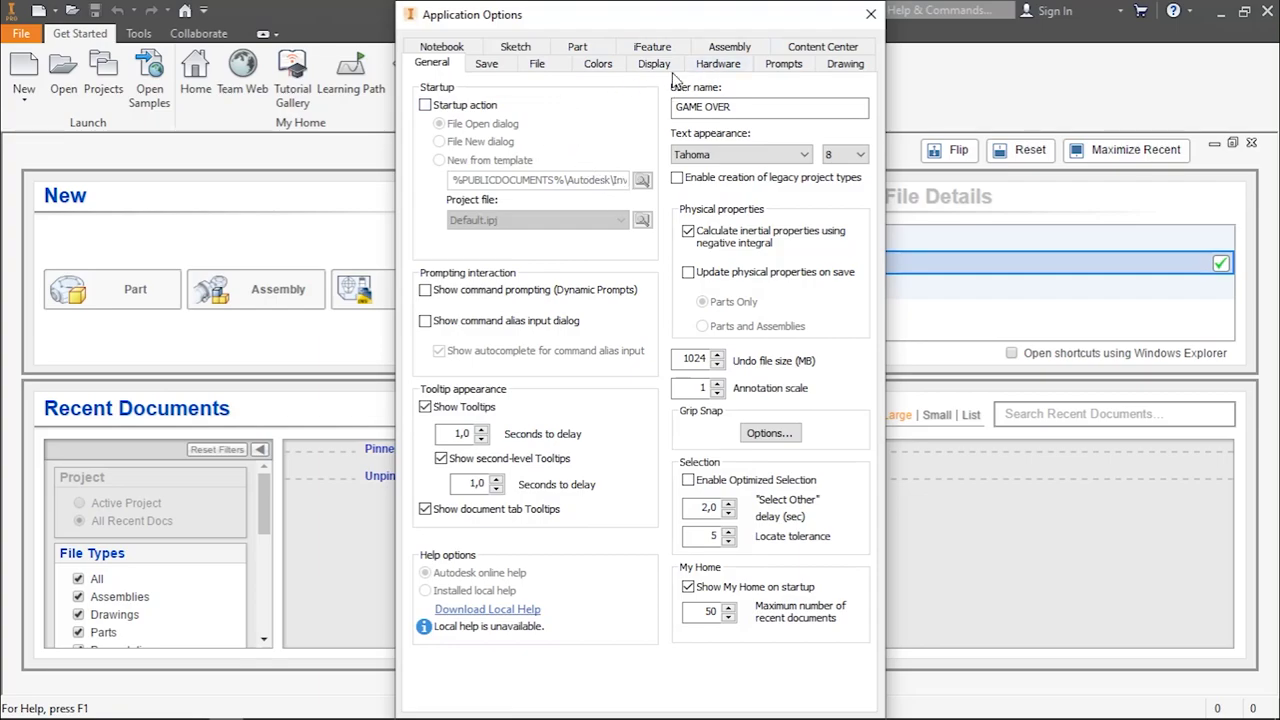
left_click(727, 70)
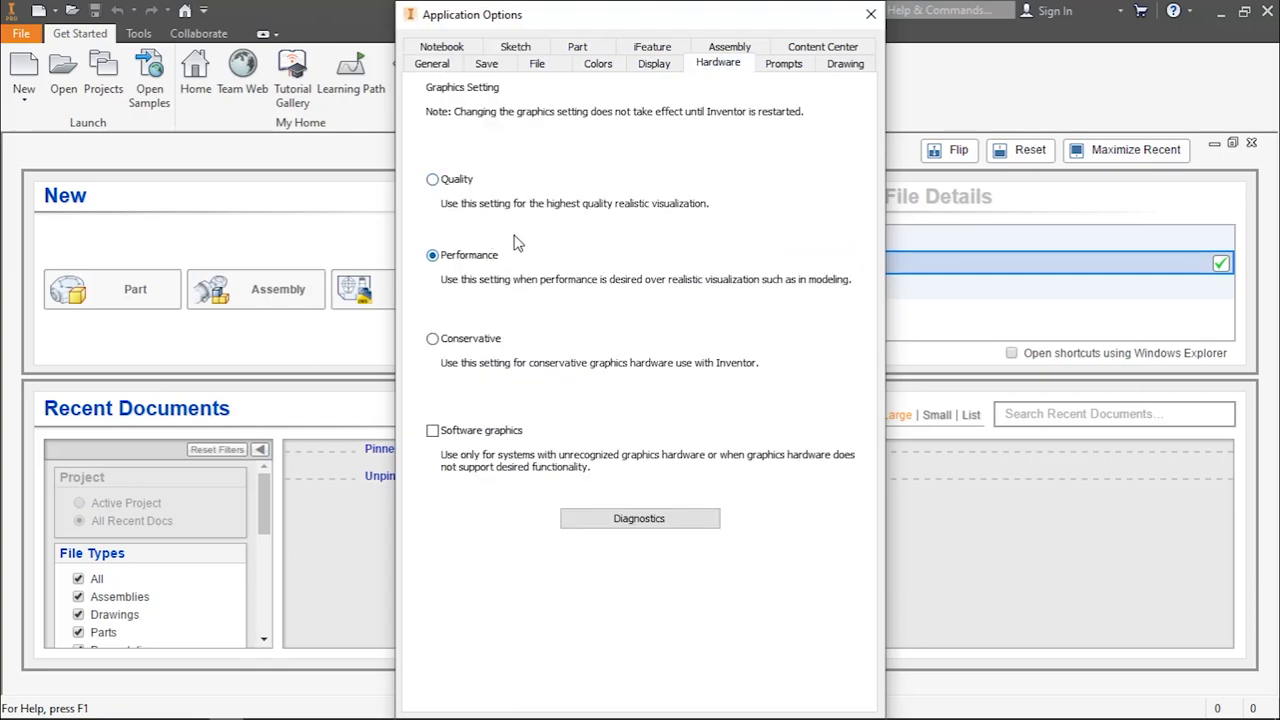
left_click(480, 346)
Review the Assembly, Drawing, Notebook and Save settings in the application options.
left_click(729, 46)
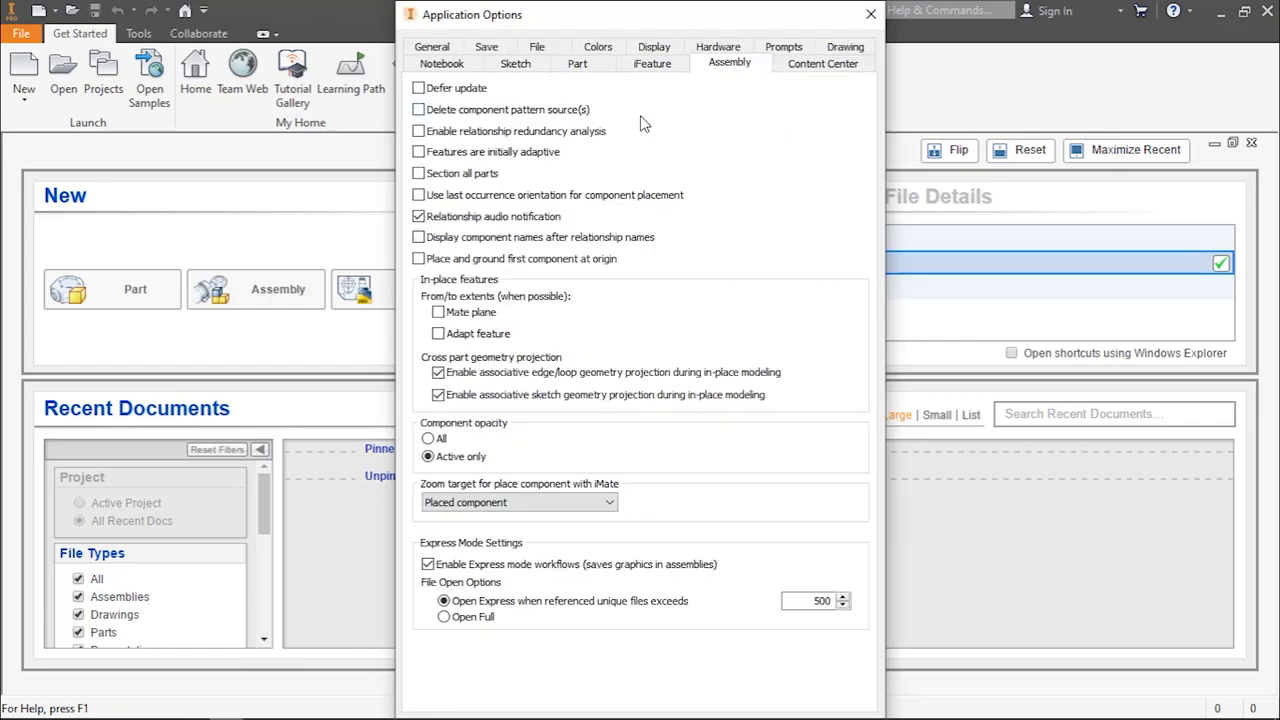
left_click(843, 48)
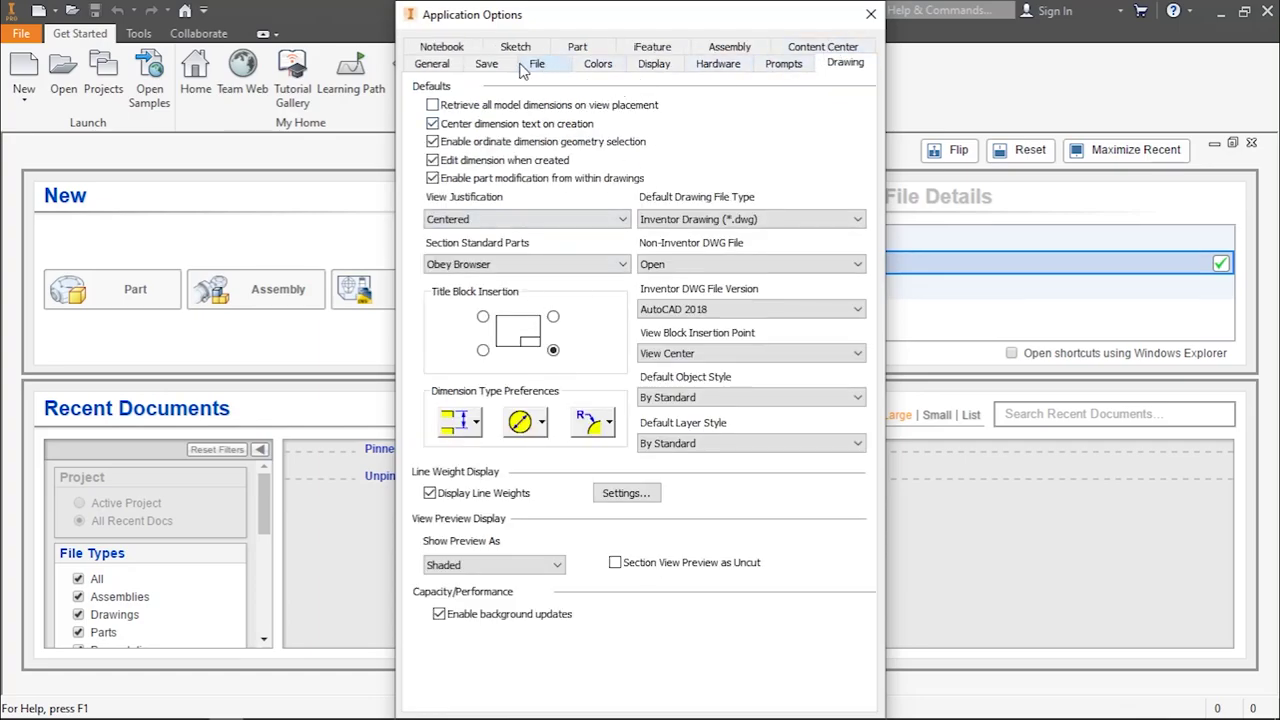
left_click(441, 47)
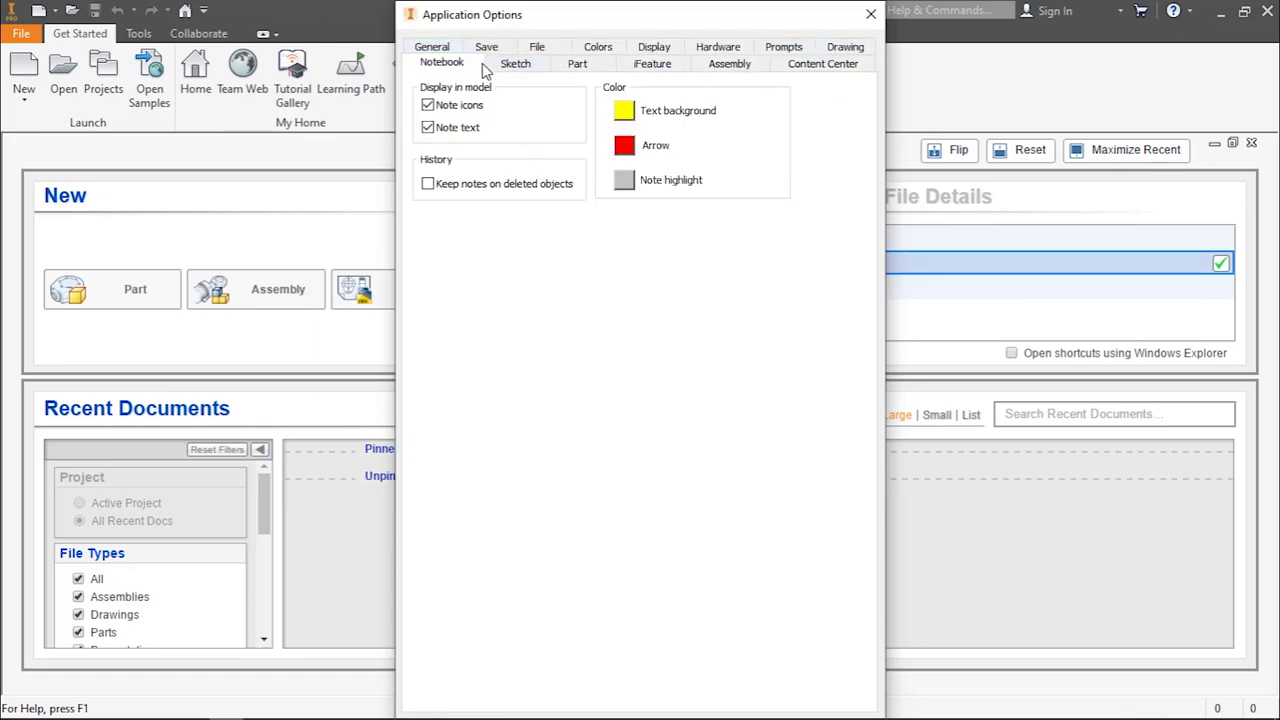
left_click(487, 48)
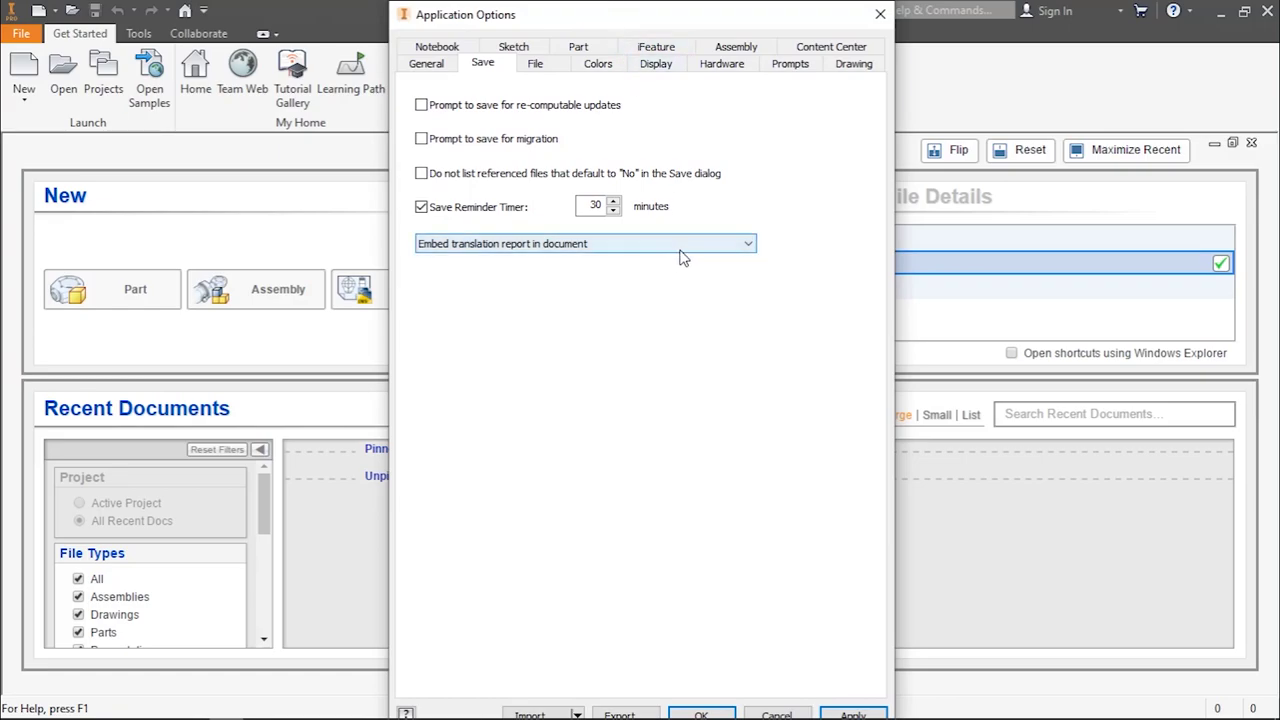
Apply the Conservative graphics setting in the Hardware options and exit Inventor.
left_click(726, 70)
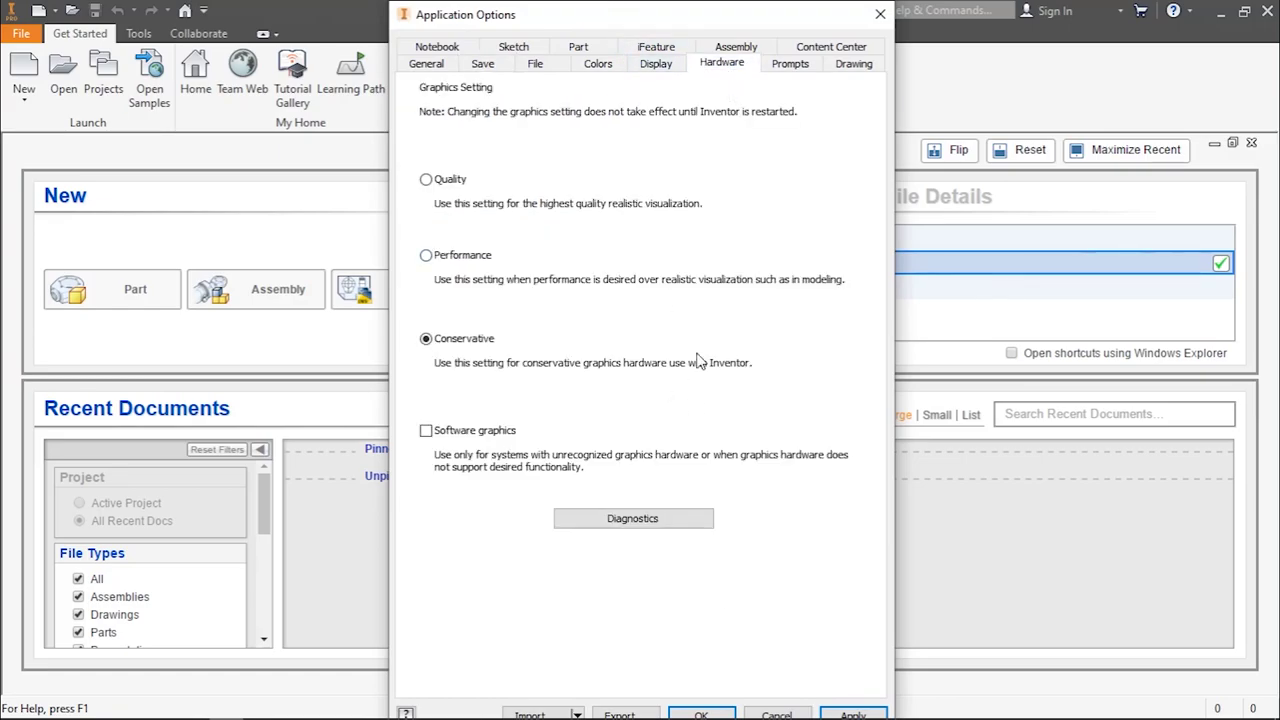
left_click(853, 714)
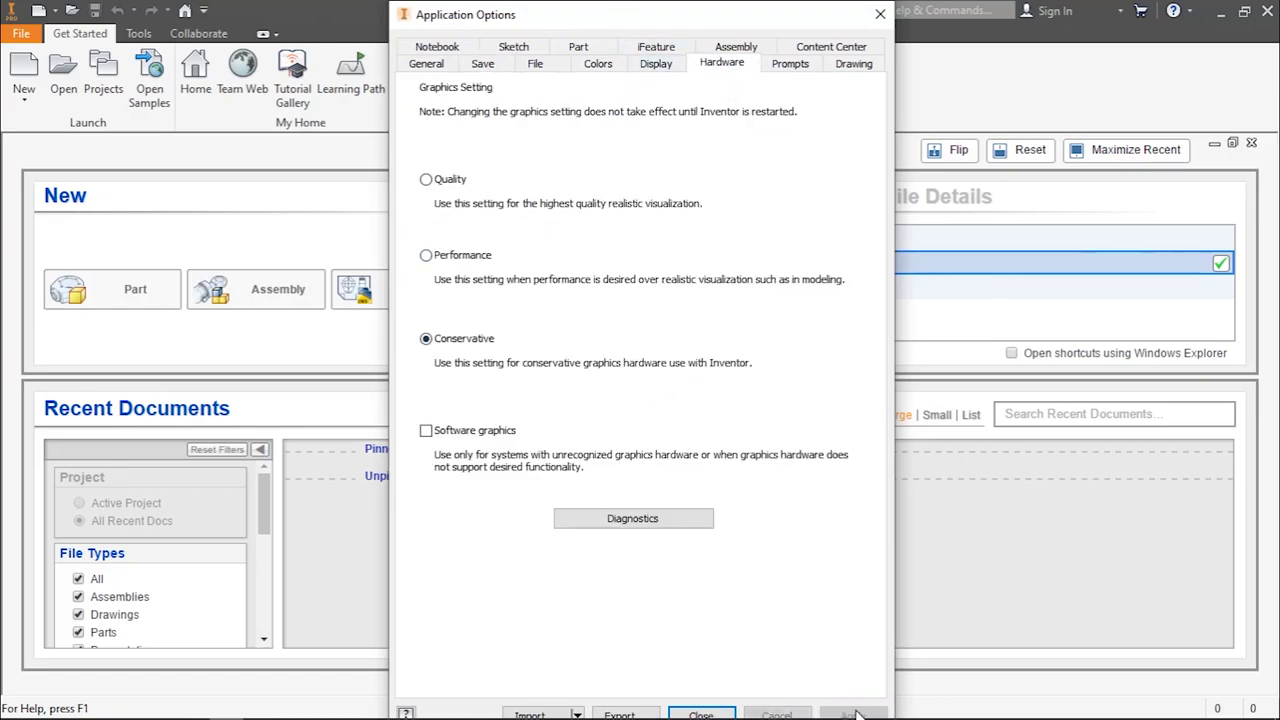
left_click(724, 708)
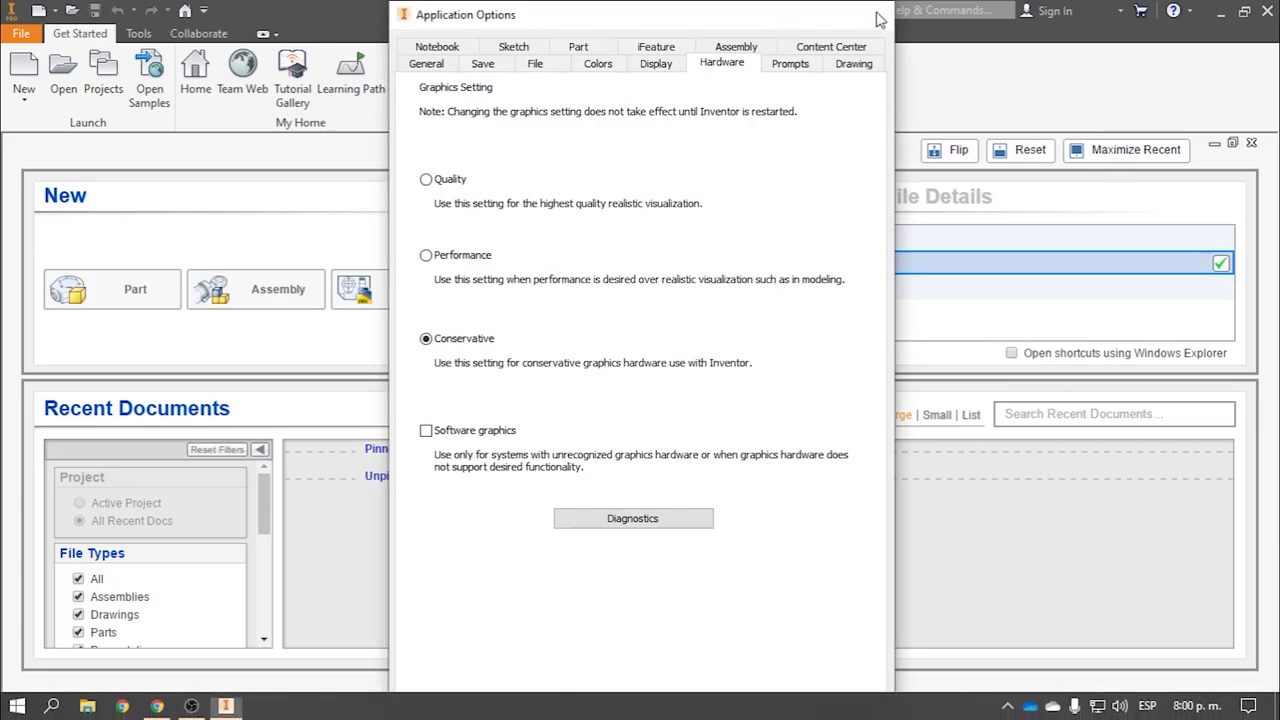
left_click(880, 14)
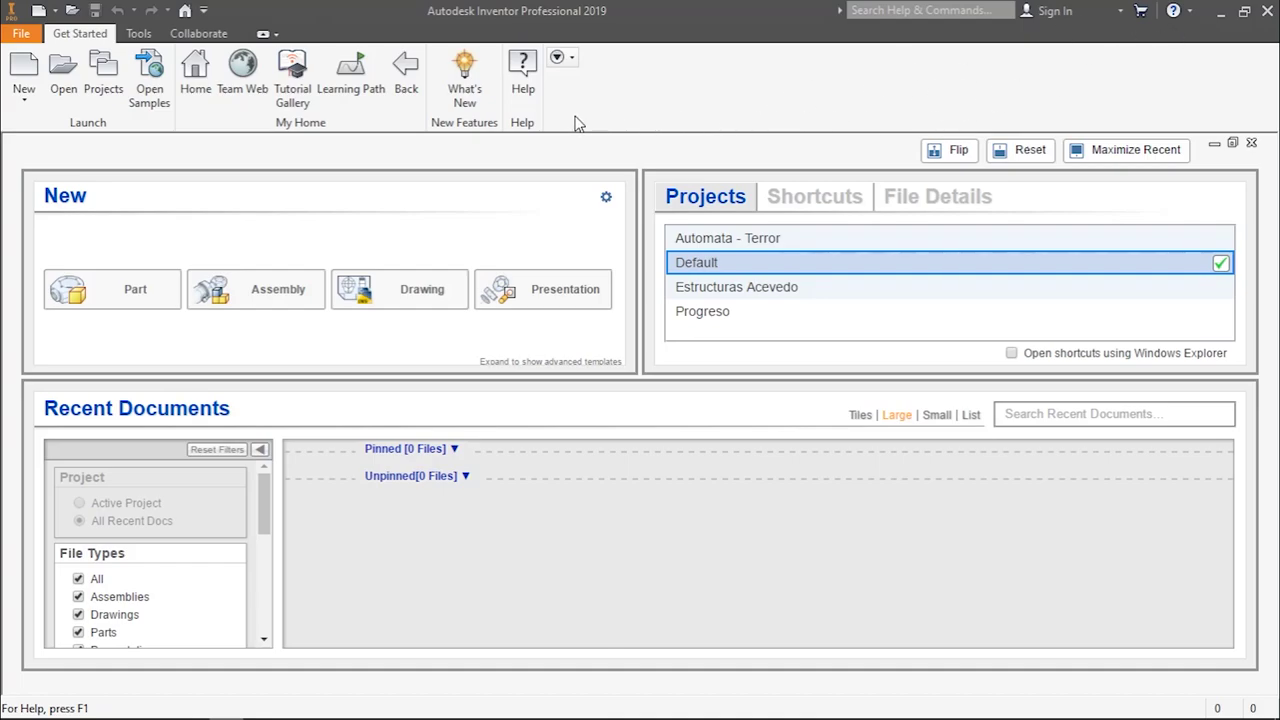
left_click(1264, 11)
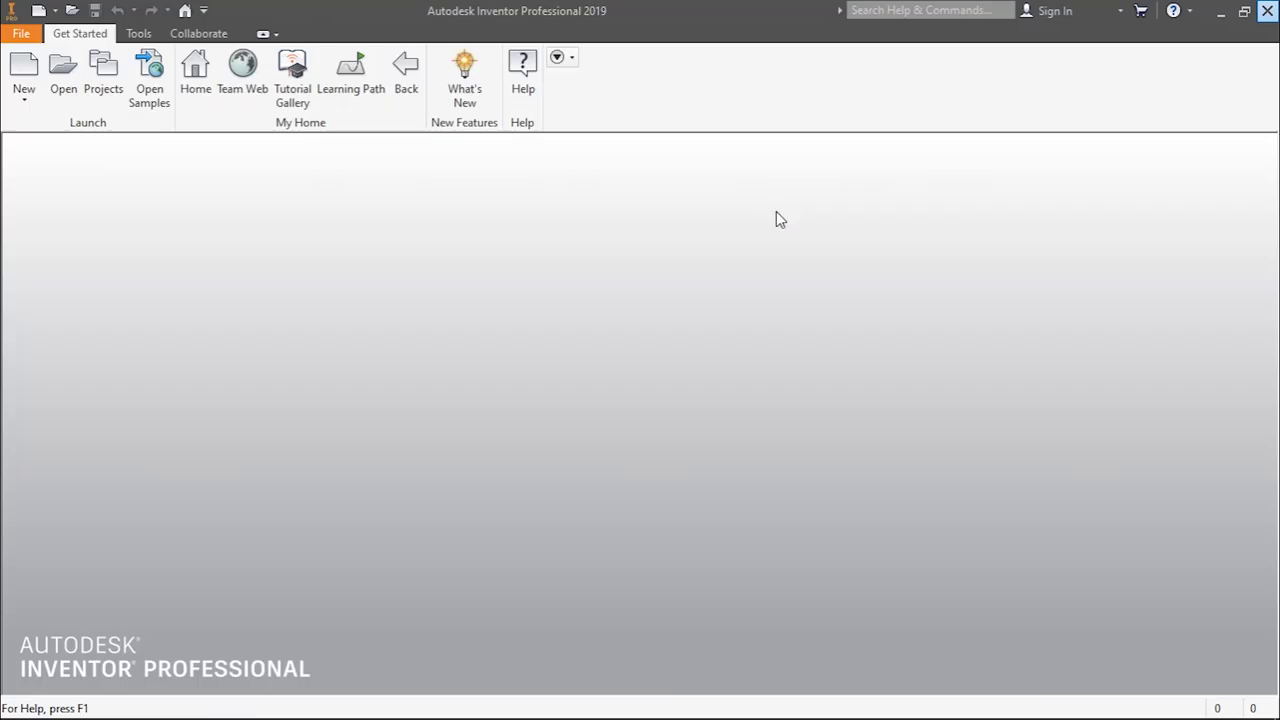